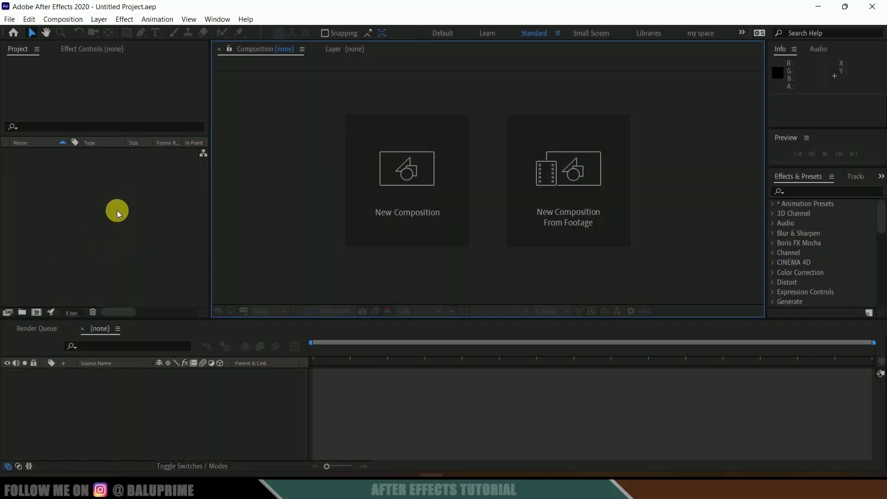
- Create a new composition with the HDTV 1080 29.97 preset and a duration of 0;00;10;10
{"action": "left_click", "coordinate": [408, 176]}
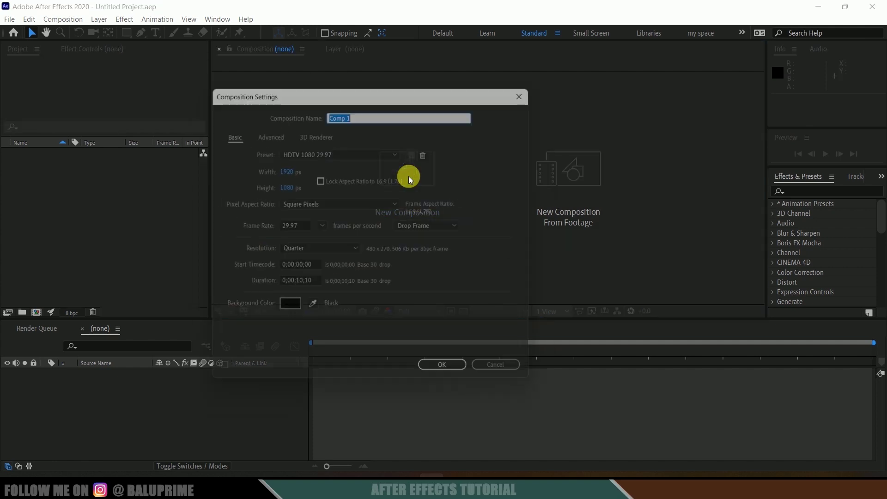
{"action": "left_click", "coordinate": [311, 148]}
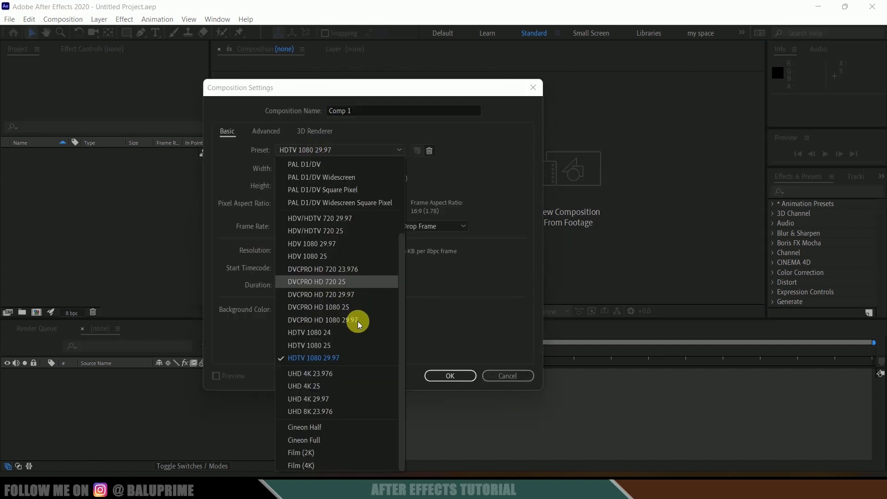
{"action": "left_click", "coordinate": [311, 358]}
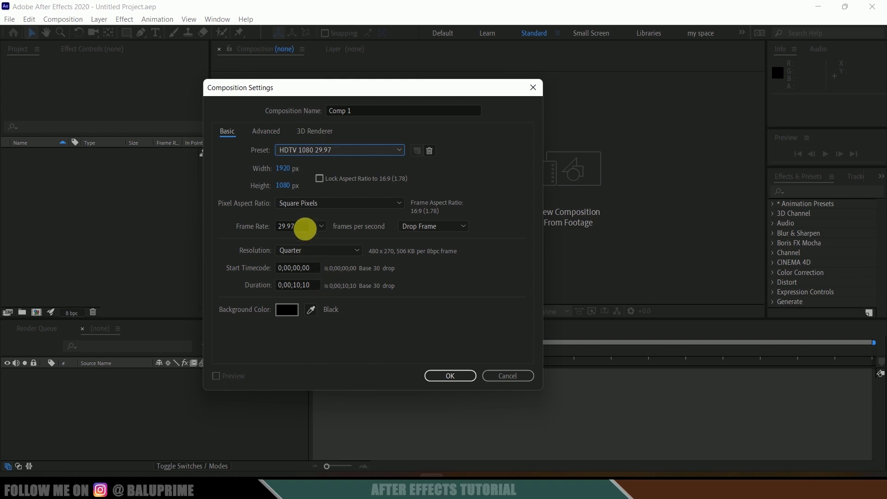
{"action": "left_click", "coordinate": [304, 228]}
{"action": "left_click", "coordinate": [318, 289]}
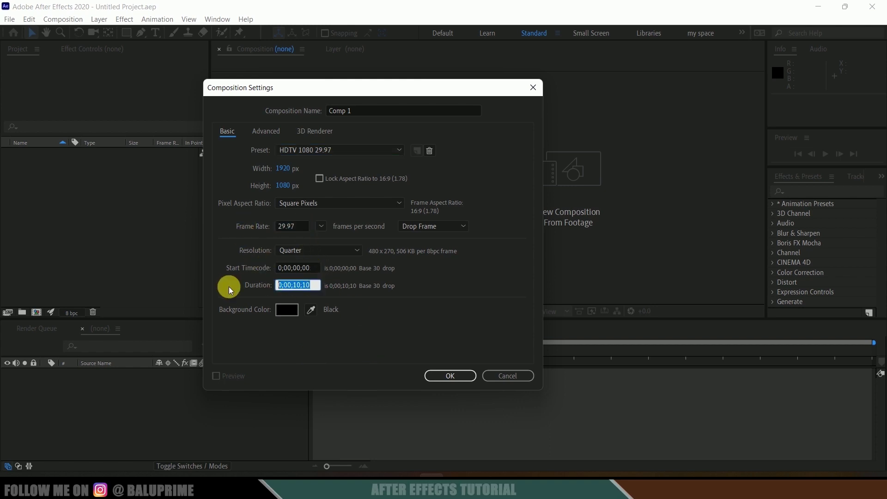
{"action": "left_click", "coordinate": [444, 375]}
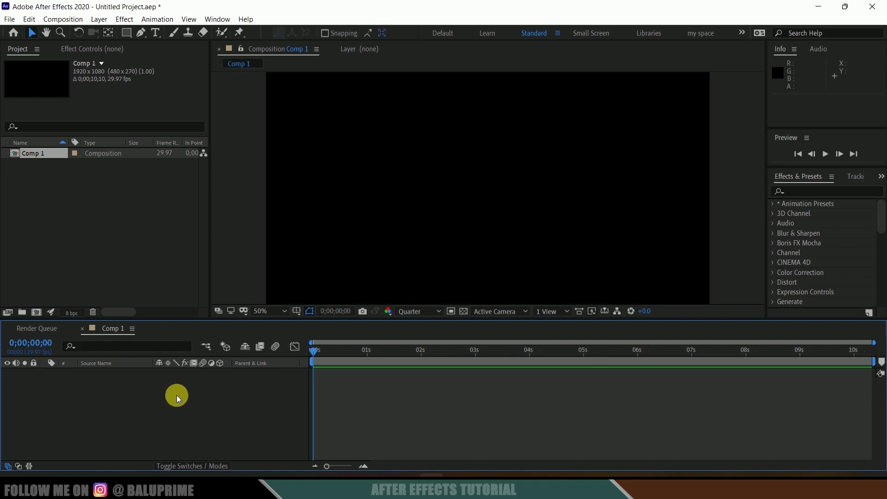
- Add a new solid layer named "element" that matches the composition size
{"action": "left_click", "coordinate": [99, 19]}
{"action": "mouse_move", "coordinate": [116, 32]}
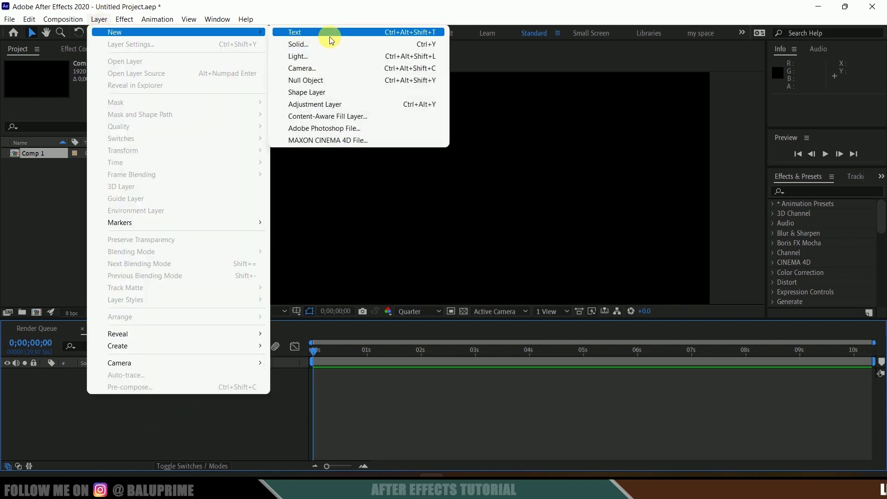
{"action": "left_click", "coordinate": [315, 44]}
{"action": "type", "text": "ele"}
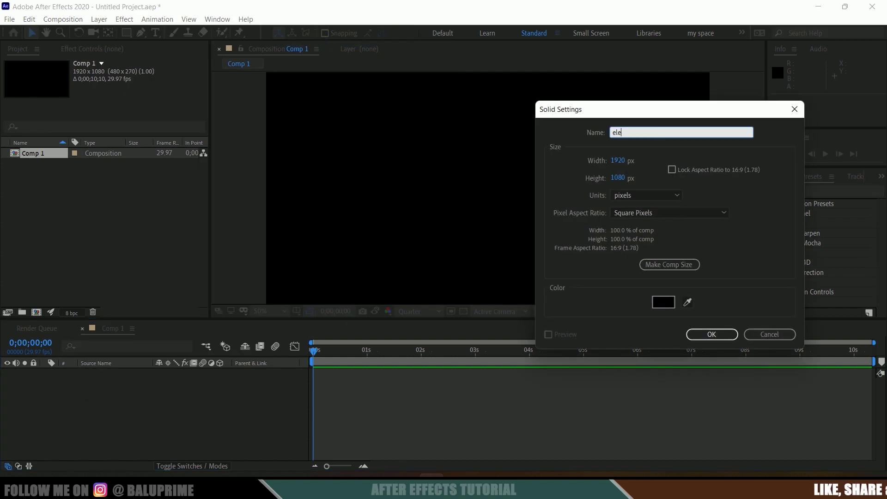
{"action": "type", "text": "ment"}
{"action": "left_click", "coordinate": [669, 264]}
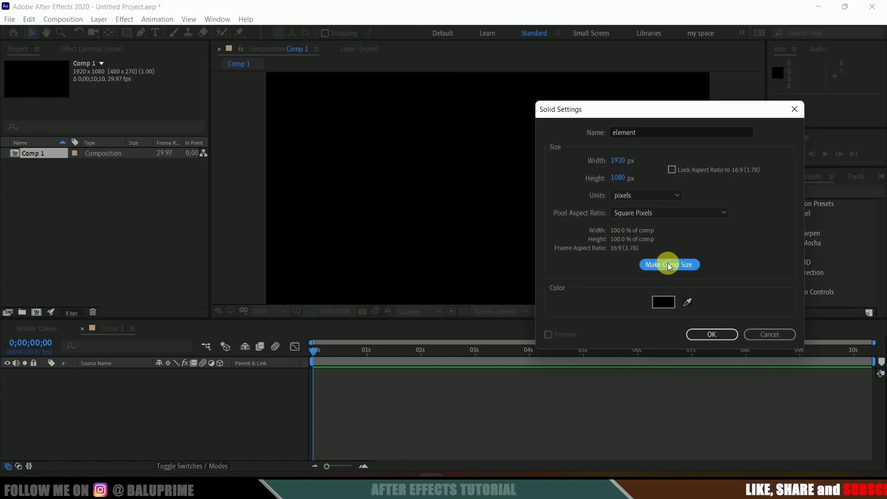
{"action": "left_click", "coordinate": [713, 334]}
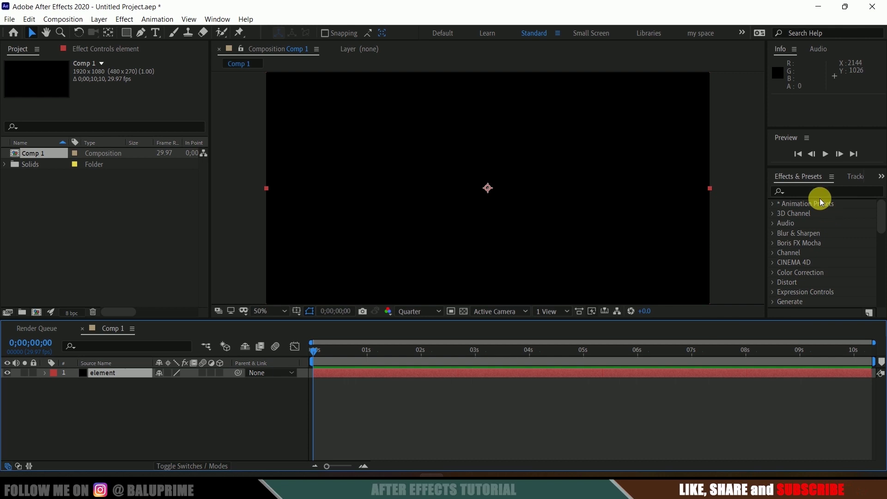
- Find the Video Copilot Element effect and apply it to the element solid layer
{"action": "left_click", "coordinate": [815, 192]}
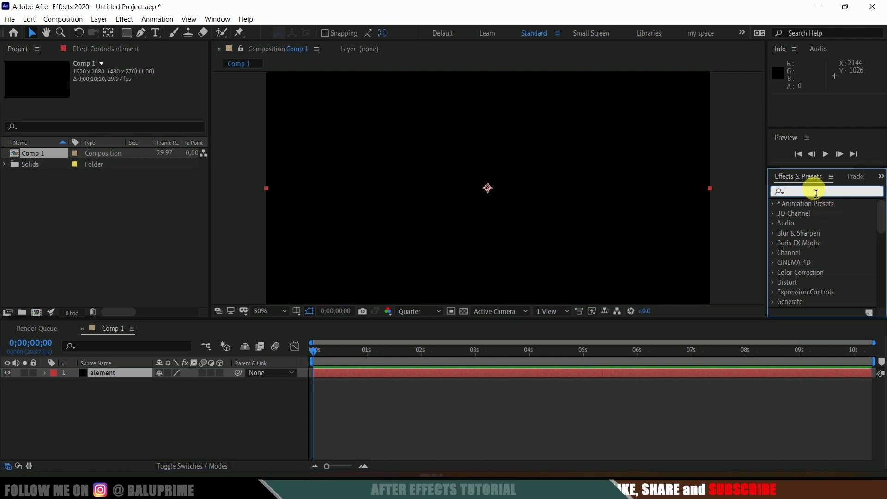
{"action": "left_click", "coordinate": [217, 19]}
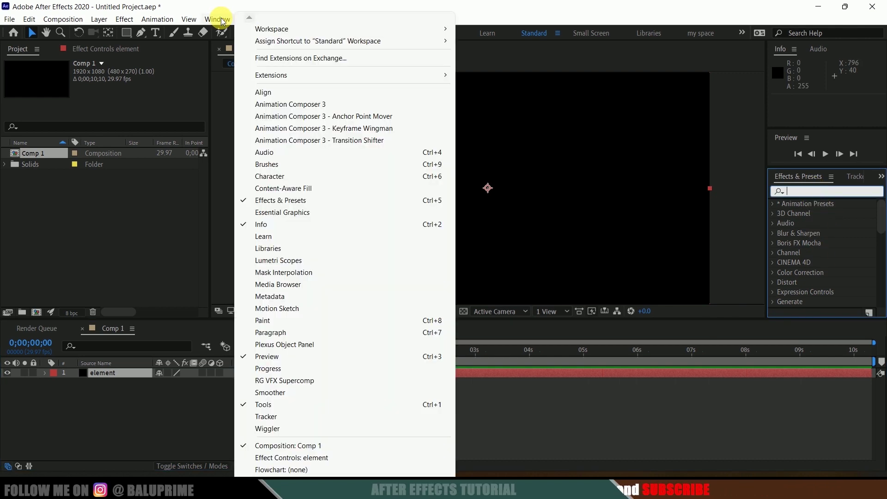
{"action": "left_click", "coordinate": [806, 193]}
{"action": "type", "text": "elem"}
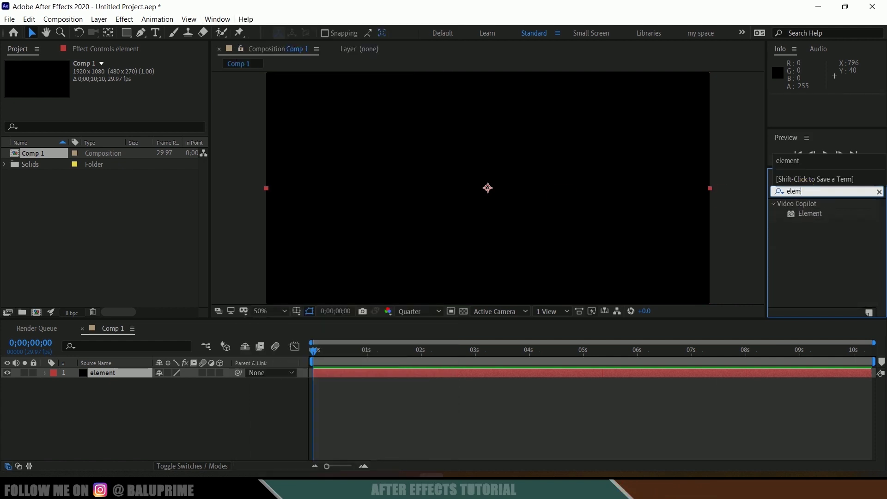
{"action": "left_click", "coordinate": [811, 215]}
{"action": "left_click_drag", "start_coordinate": [810, 216], "coordinate": [113, 372]}
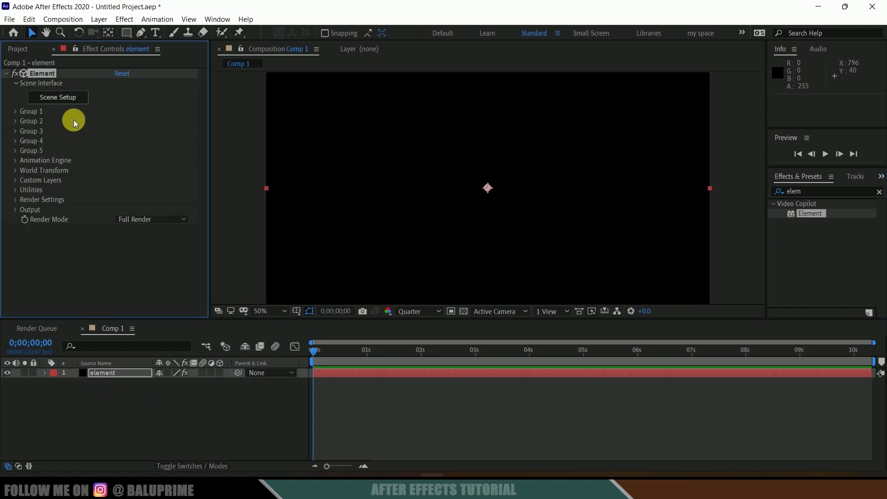
- Open Element's Scene Setup and import throne.obj from the green screen folder with Force Alignment set to Bottom
{"action": "left_click", "coordinate": [71, 99]}
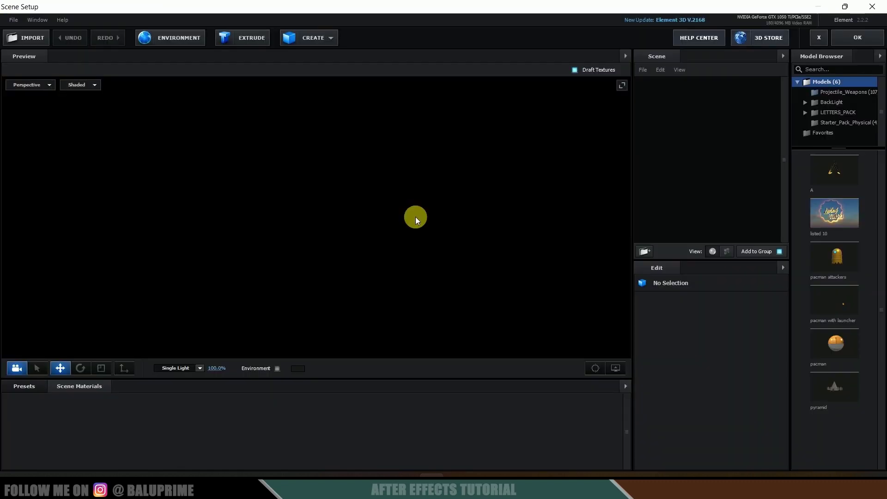
{"action": "left_click_drag", "start_coordinate": [415, 220], "coordinate": [414, 223]}
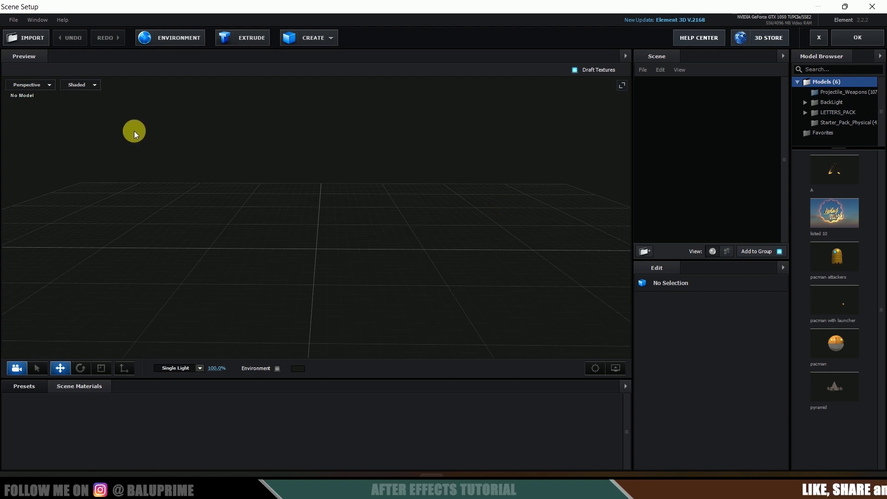
{"action": "left_click", "coordinate": [24, 32]}
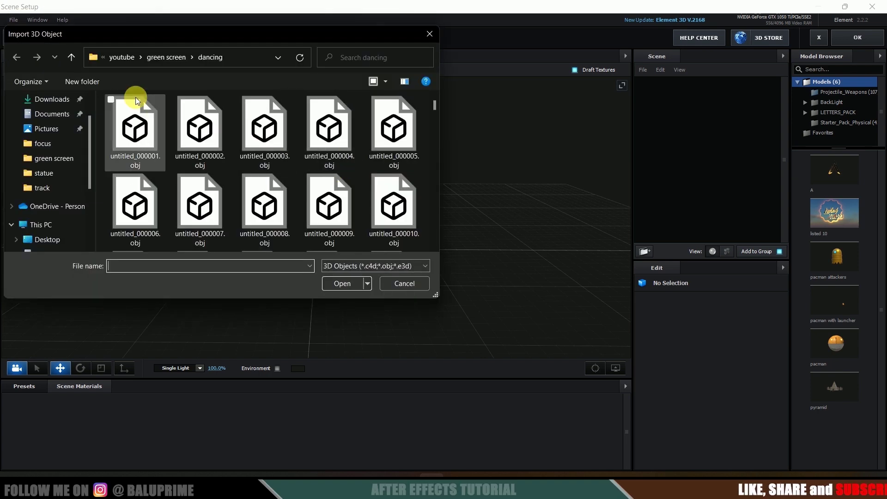
{"action": "left_click", "coordinate": [72, 58]}
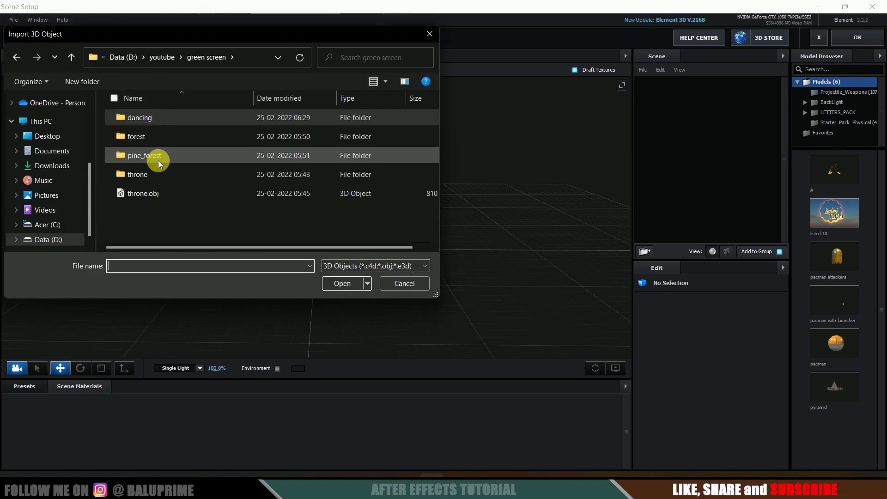
{"action": "left_click", "coordinate": [140, 192]}
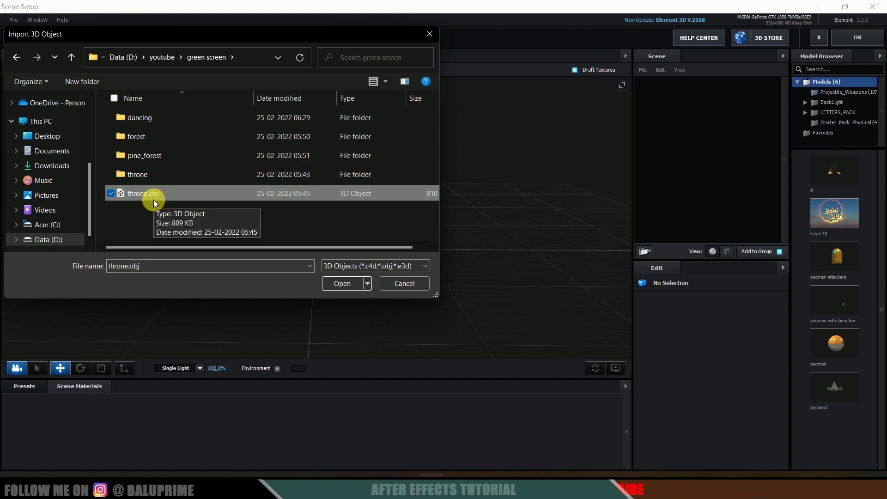
{"action": "left_click", "coordinate": [341, 284]}
{"action": "left_click", "coordinate": [480, 283]}
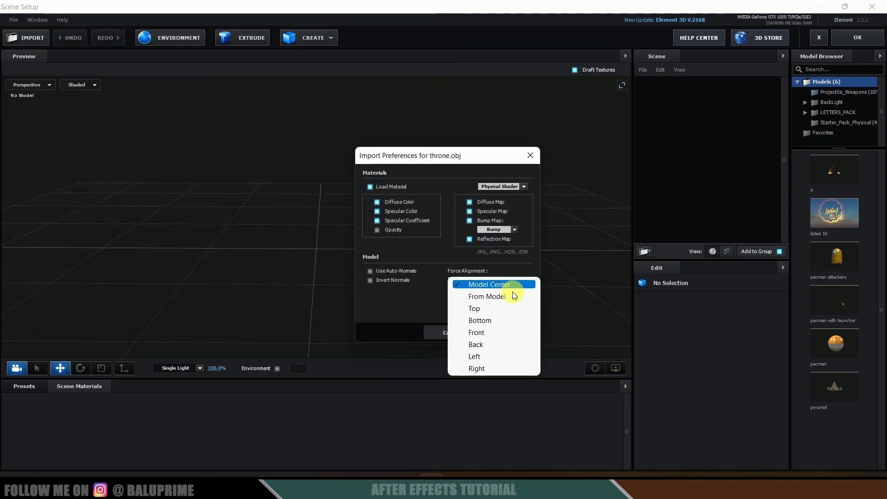
{"action": "left_click", "coordinate": [486, 320]}
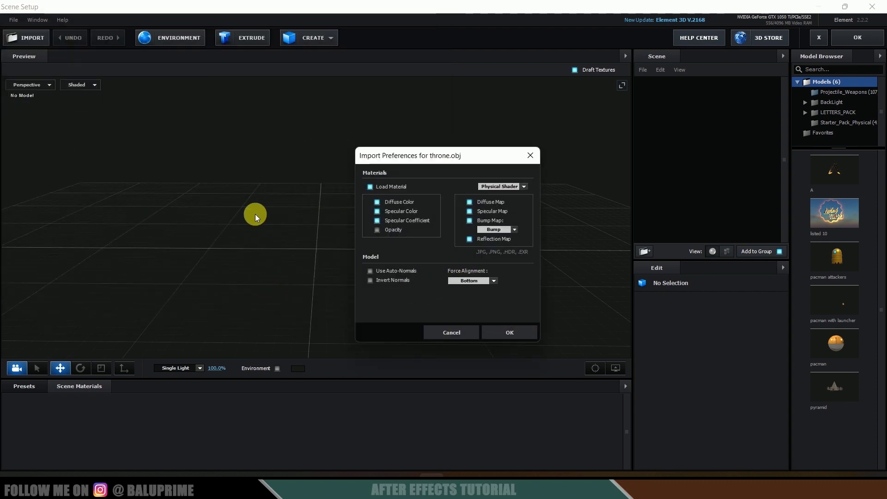
{"action": "left_click", "coordinate": [495, 331]}
- Enable Normalize Size for the imported throne model
{"action": "left_click_drag", "start_coordinate": [370, 276], "coordinate": [332, 281]}
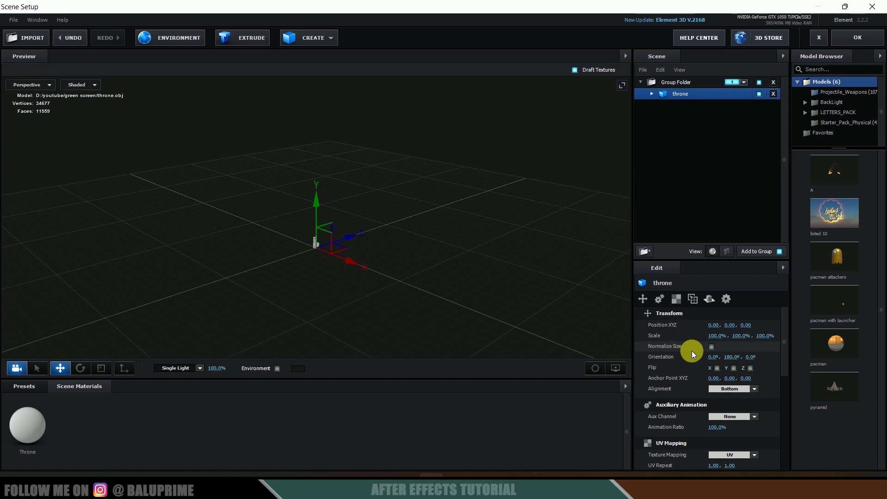
{"action": "left_click", "coordinate": [711, 347]}
{"action": "left_click_drag", "start_coordinate": [519, 249], "coordinate": [599, 232]}
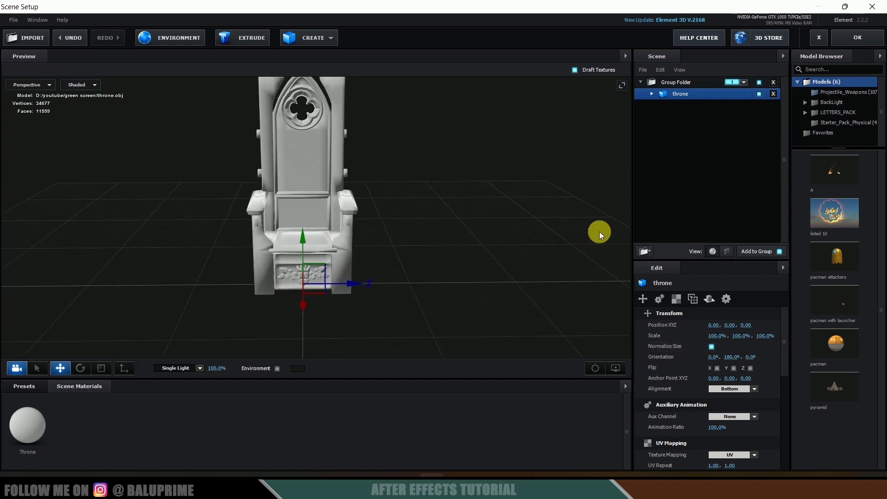
{"action": "left_click_drag", "start_coordinate": [459, 206], "coordinate": [475, 198]}
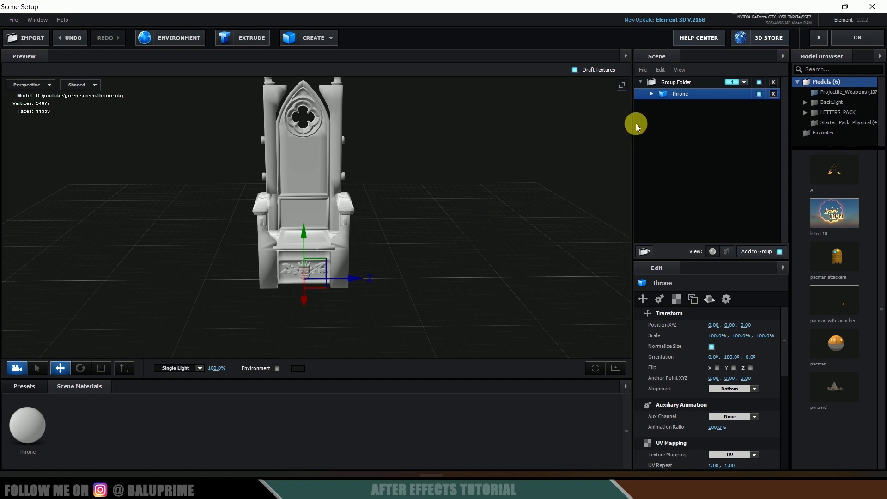
- Load T_Throne_Base_Color.png as the Diffuse texture of the Throne material
{"action": "left_click", "coordinate": [696, 105]}
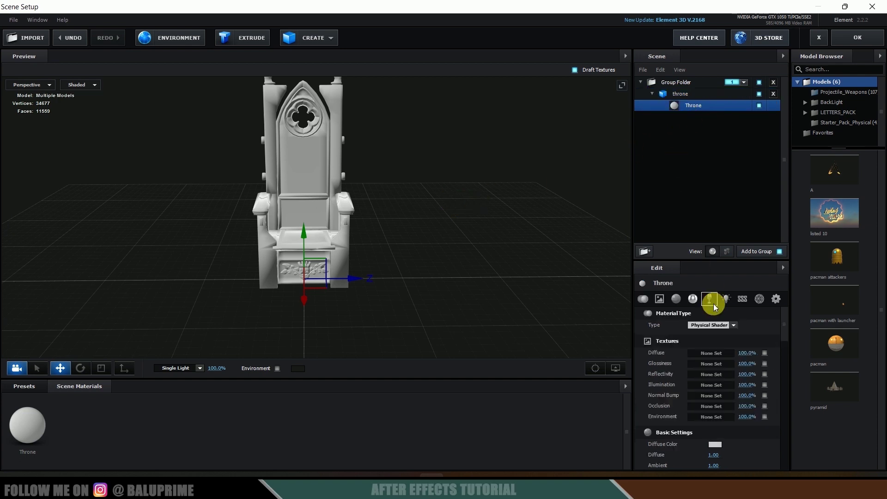
{"action": "left_click", "coordinate": [714, 354]}
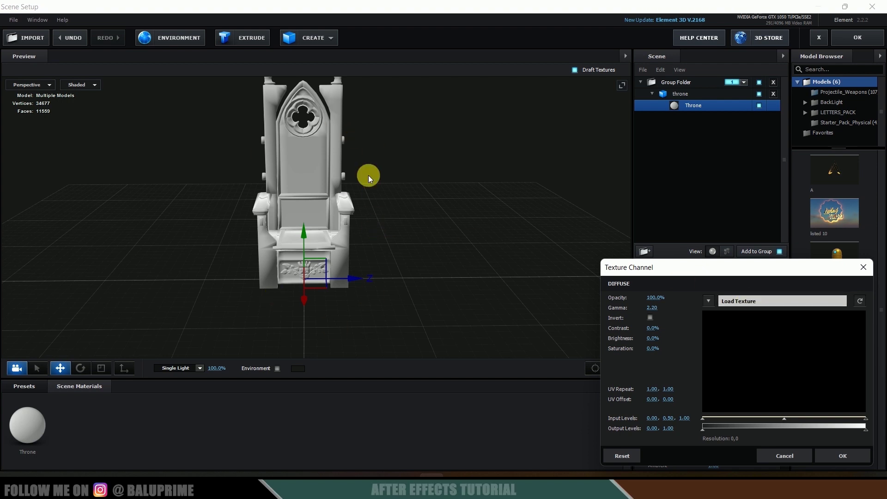
{"action": "left_click", "coordinate": [756, 303]}
{"action": "left_click", "coordinate": [649, 279]}
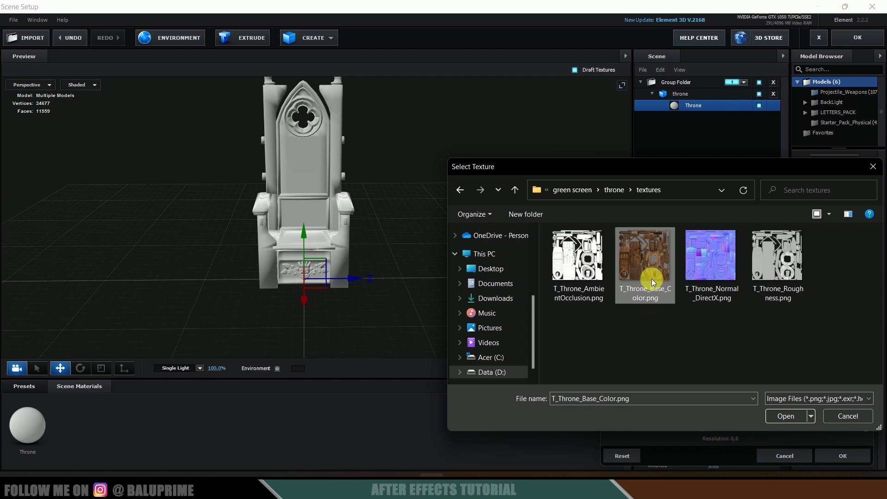
{"action": "left_click", "coordinate": [791, 415]}
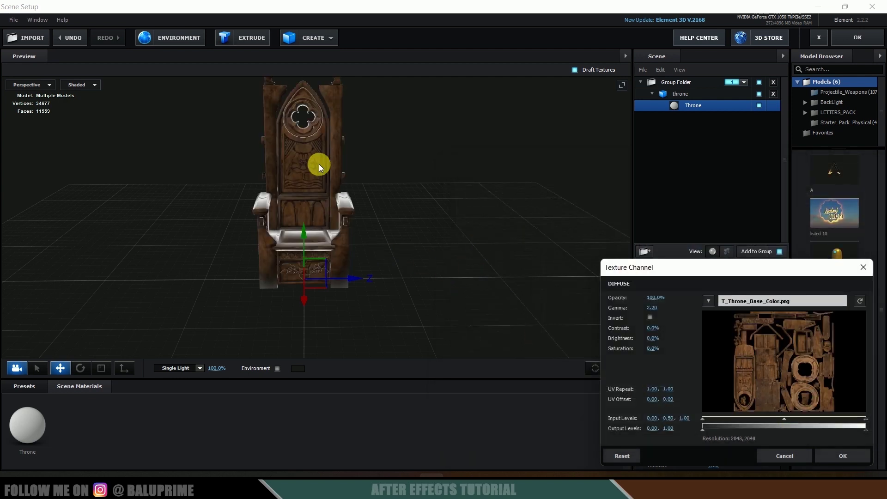
{"action": "left_click", "coordinate": [843, 455]}
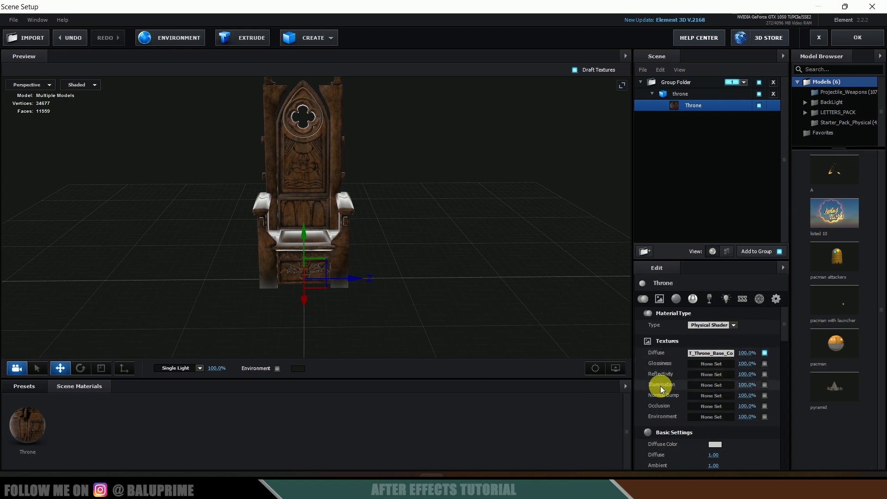
- Load T_Throne_Normal_DirectX.png as the Normal Bump texture of the Throne material
{"action": "left_click", "coordinate": [706, 398]}
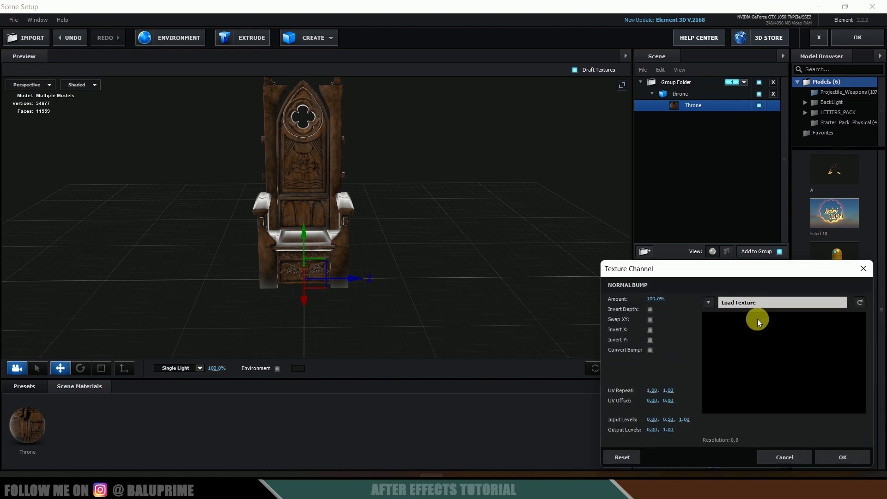
{"action": "left_click", "coordinate": [758, 301]}
{"action": "left_click", "coordinate": [705, 288]}
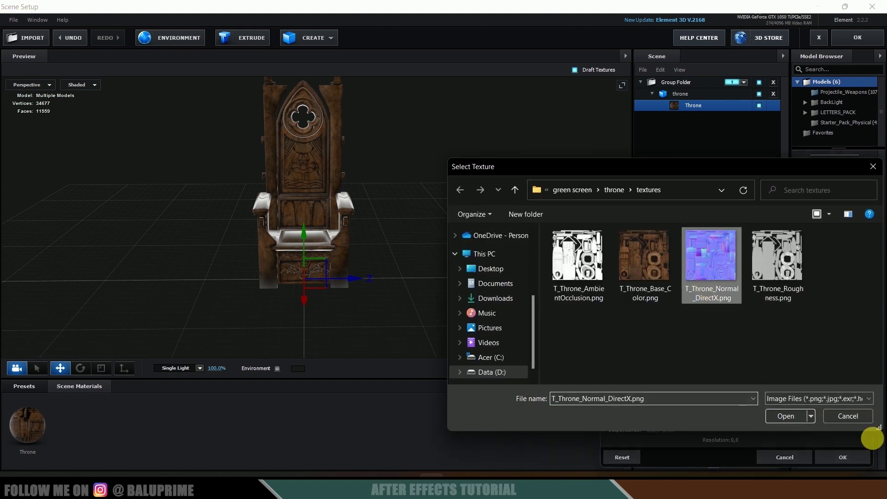
{"action": "left_click", "coordinate": [786, 418]}
{"action": "left_click", "coordinate": [848, 455]}
- Load T_Throne_AmbientOcclusion.png as the Occlusion texture of the Throne material
{"action": "left_click", "coordinate": [715, 406]}
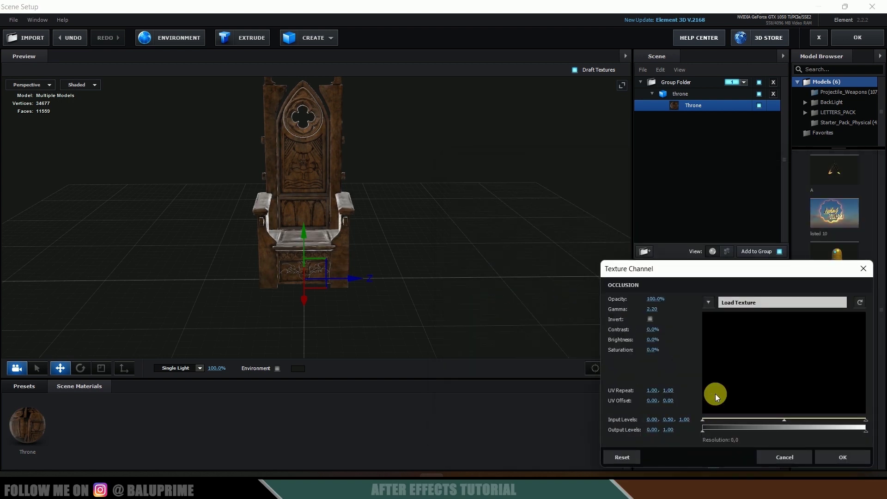
{"action": "left_click", "coordinate": [770, 309]}
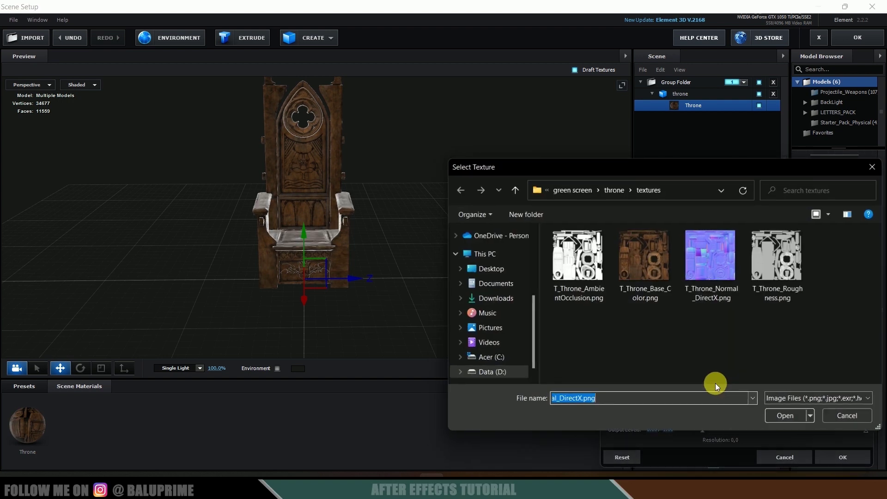
{"action": "left_click", "coordinate": [571, 264]}
{"action": "left_click", "coordinate": [780, 416]}
{"action": "left_click", "coordinate": [854, 457]}
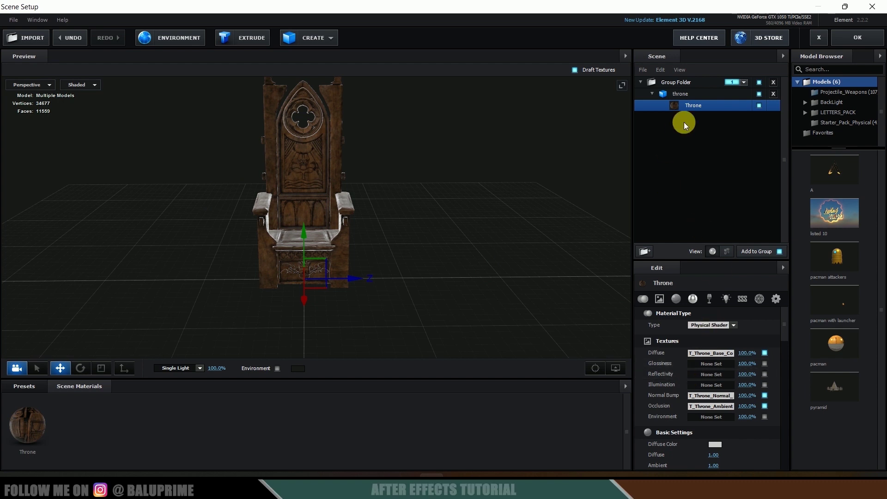
- Reduce the Throne material's Glossiness to 10% and its Specular Multiplier to 48%
{"action": "scroll", "coordinate": [774, 351], "scroll_direction": "down", "scroll_amount": 2}
{"action": "scroll", "coordinate": [774, 351], "scroll_direction": "down", "scroll_amount": 2}
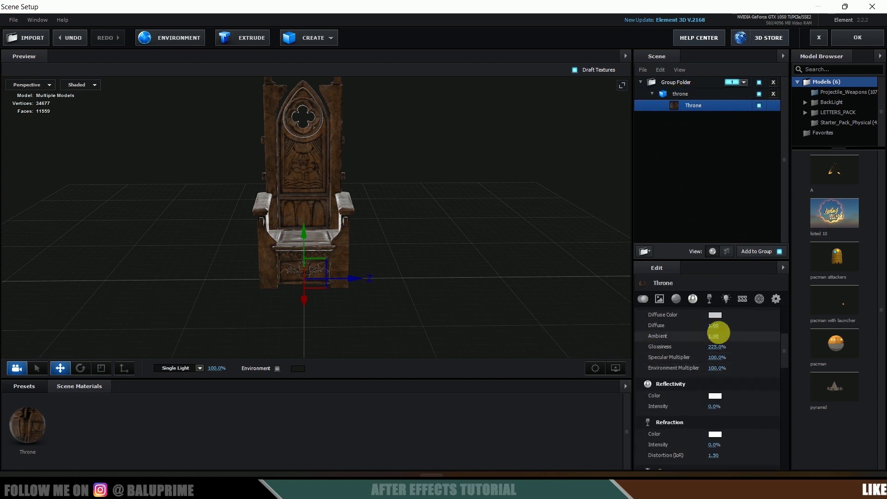
{"action": "mouse_move", "coordinate": [719, 348]}
{"action": "left_mouse_down"}
{"action": "mouse_move", "coordinate": [683, 350]}
{"action": "mouse_move", "coordinate": [717, 349]}
{"action": "mouse_move", "coordinate": [723, 361]}
{"action": "mouse_move", "coordinate": [703, 361]}
{"action": "mouse_move", "coordinate": [665, 316]}
{"action": "left_mouse_up"}
{"action": "mouse_move", "coordinate": [471, 268]}
{"action": "left_mouse_down"}
{"action": "mouse_move", "coordinate": [458, 259]}
{"action": "mouse_move", "coordinate": [458, 277]}
{"action": "left_mouse_up"}
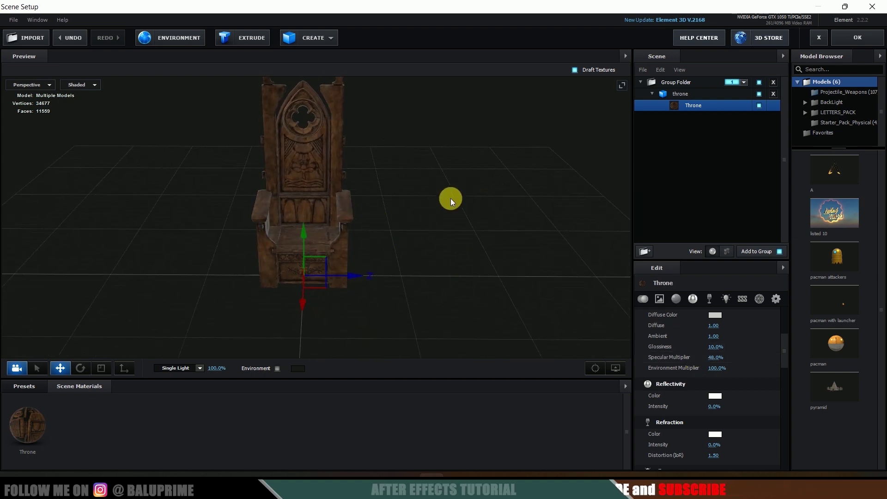
- Create a plane in the throne scene and set its scale to 2000%
{"action": "left_click_drag", "start_coordinate": [450, 198], "coordinate": [366, 124]}
{"action": "left_click", "coordinate": [329, 48]}
{"action": "left_click", "coordinate": [425, 57]}
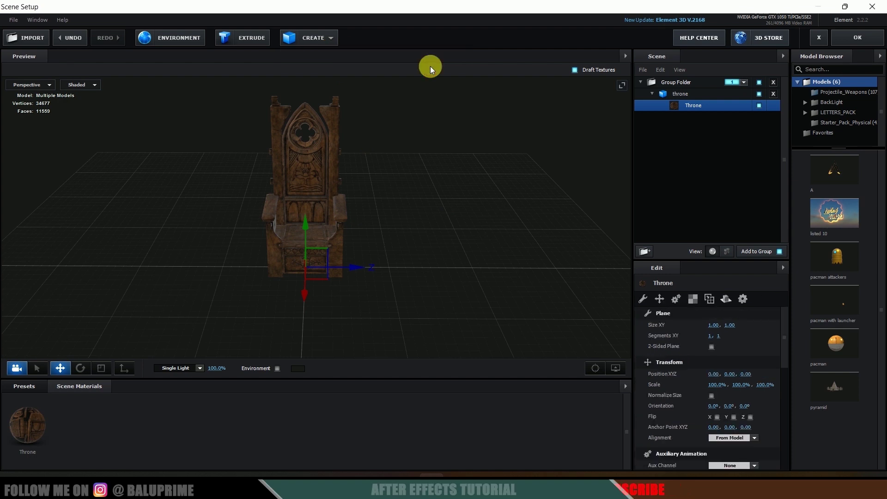
{"action": "left_click", "coordinate": [717, 384]}
{"action": "type", "text": "2000"}
{"action": "key", "text": "Return"}
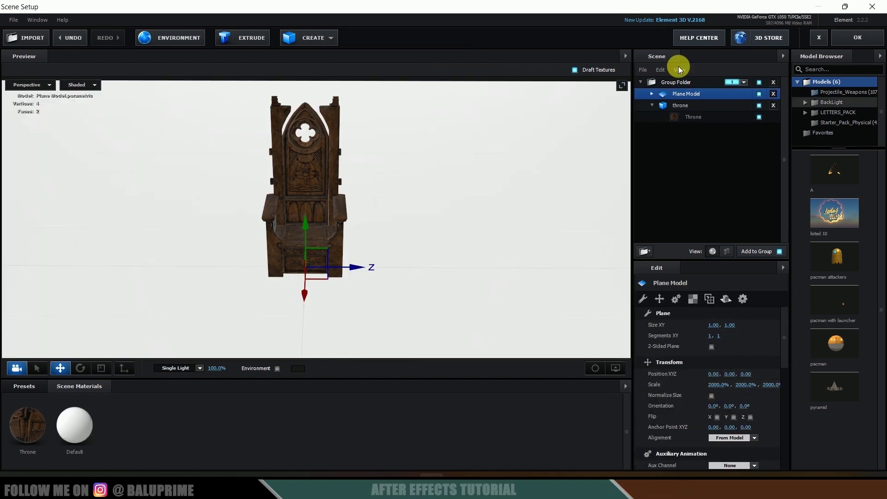
- Apply the wood_oak_floor_04 material from the Pro_Shaders_2 Wood presets to the floor plane
{"action": "scroll", "coordinate": [403, 200], "scroll_direction": "down", "scroll_amount": 2}
{"action": "left_click_drag", "start_coordinate": [404, 200], "coordinate": [123, 288]}
{"action": "left_click", "coordinate": [25, 386]}
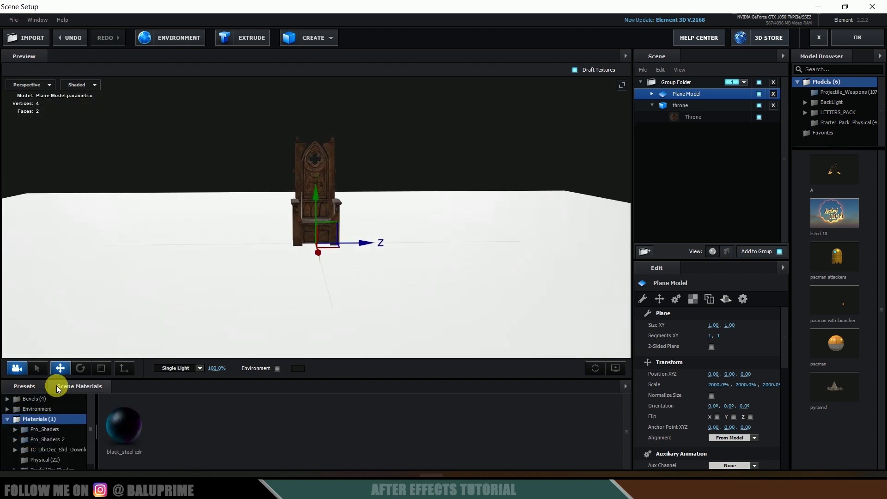
{"action": "left_click", "coordinate": [15, 439]}
{"action": "left_click", "coordinate": [51, 439]}
{"action": "scroll", "coordinate": [66, 443], "scroll_direction": "down", "scroll_amount": 5}
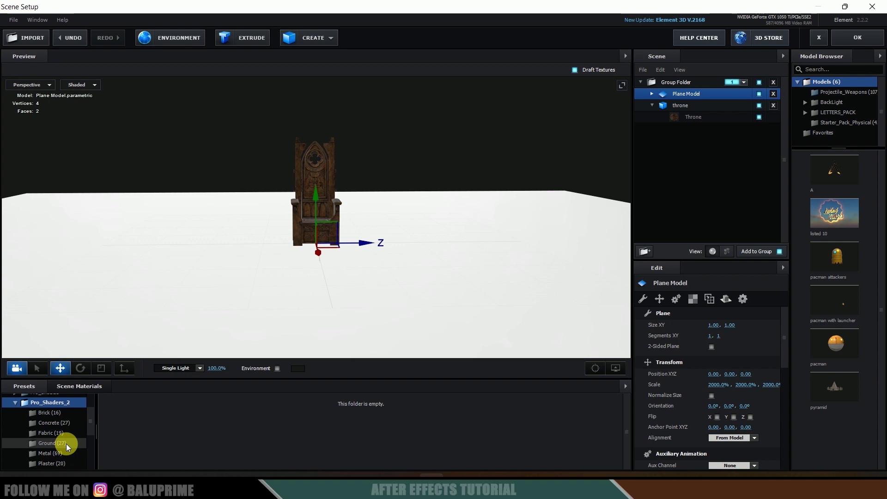
{"action": "left_click", "coordinate": [56, 437]}
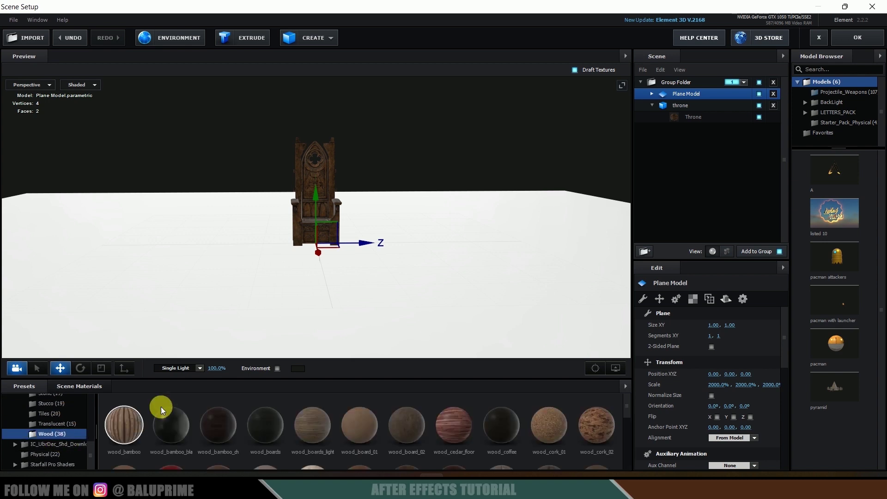
{"action": "scroll", "coordinate": [204, 422], "scroll_direction": "down", "scroll_amount": 3}
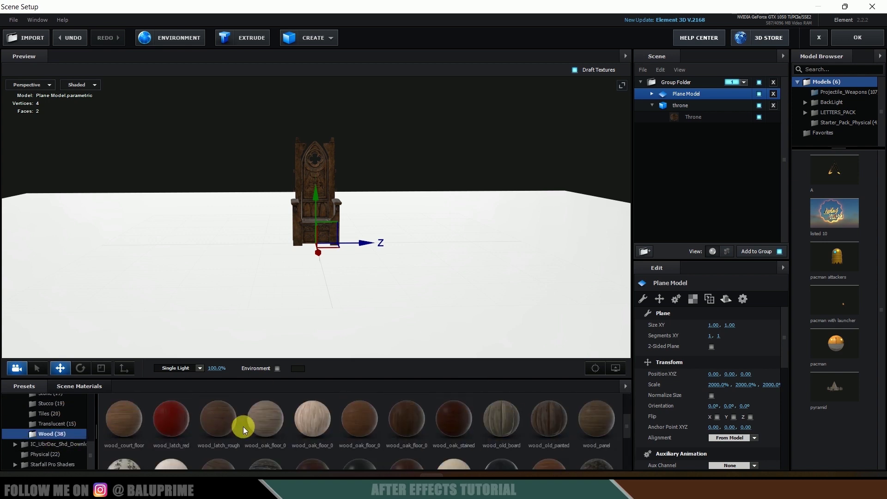
{"action": "left_click_drag", "start_coordinate": [387, 426], "coordinate": [481, 287]}
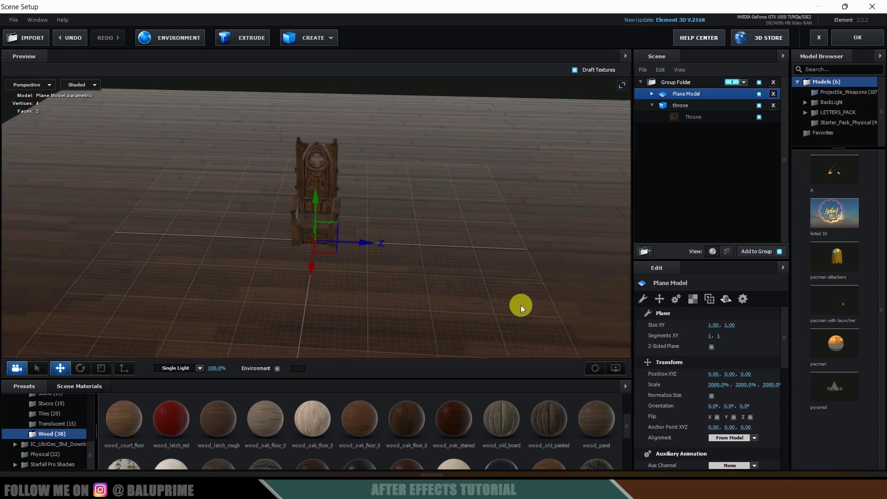
- Set the floor plane's UV Repeat to 3.00 in both directions
{"action": "left_click", "coordinate": [692, 298]}
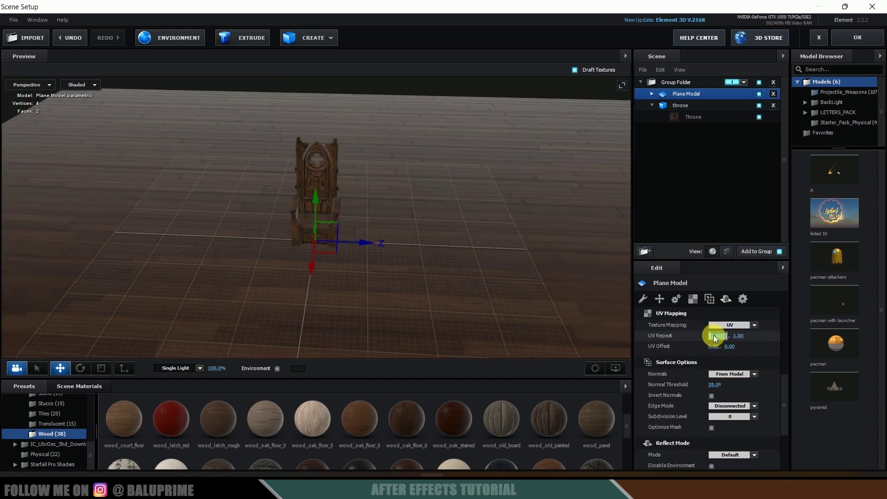
{"action": "key", "text": "Return"}
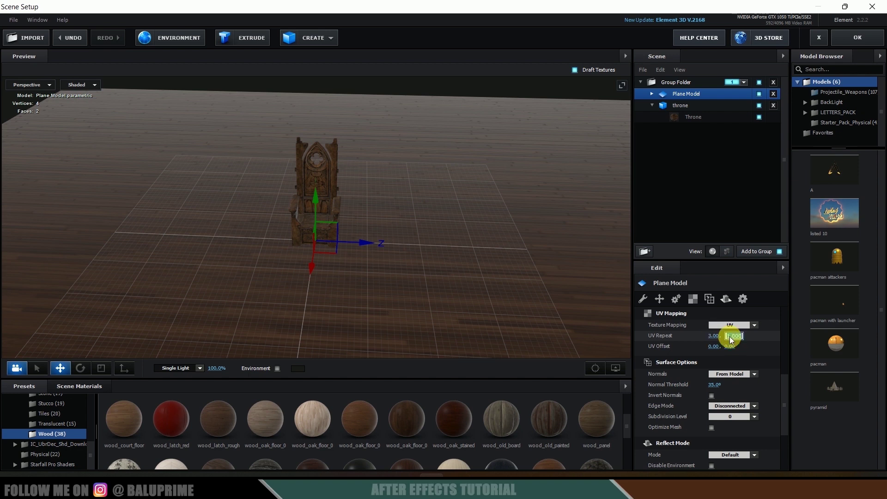
{"action": "scroll", "coordinate": [477, 293], "scroll_direction": "up", "scroll_amount": 5}
{"action": "mouse_move", "coordinate": [478, 293]}
{"action": "left_mouse_down"}
{"action": "mouse_move", "coordinate": [491, 271]}
{"action": "mouse_move", "coordinate": [486, 287]}
{"action": "left_mouse_up"}
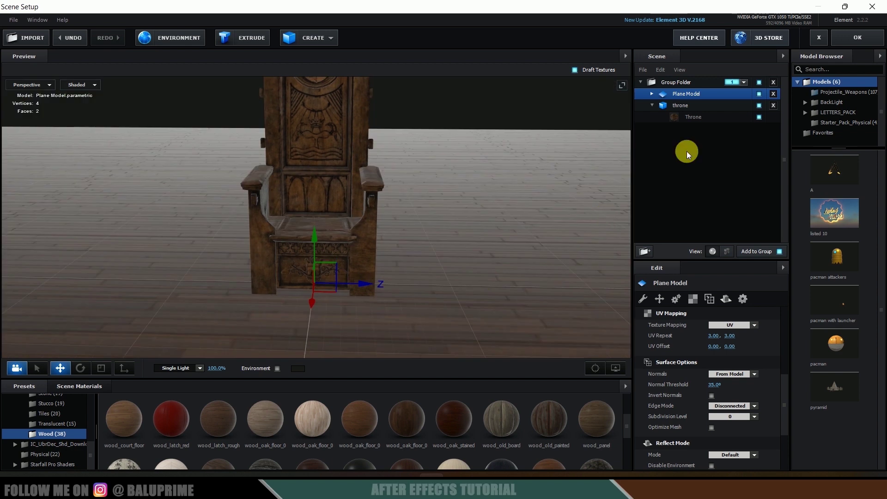
- Reduce the wood_oak_floor_04 material's Glossiness to 36% and accept the scene setup
{"action": "left_click", "coordinate": [651, 93]}
{"action": "left_click", "coordinate": [707, 106]}
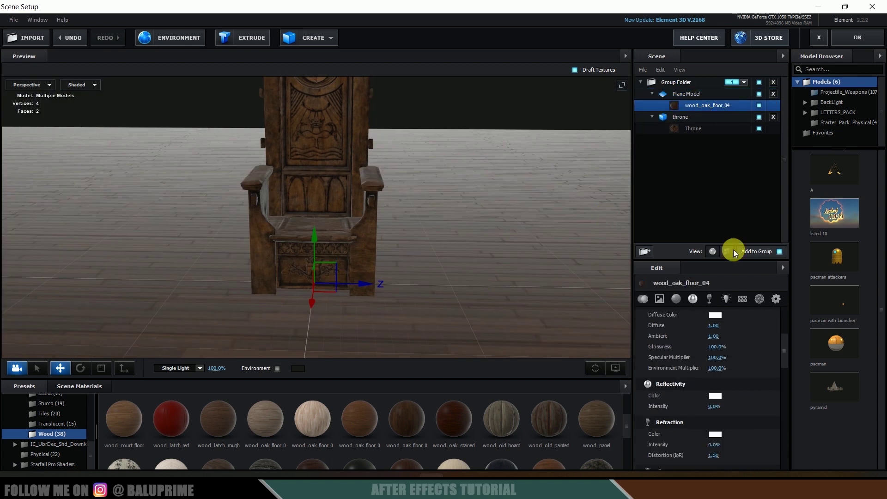
{"action": "left_click_drag", "start_coordinate": [723, 354], "coordinate": [716, 342]}
{"action": "scroll", "coordinate": [472, 255], "scroll_direction": "down", "scroll_amount": 3}
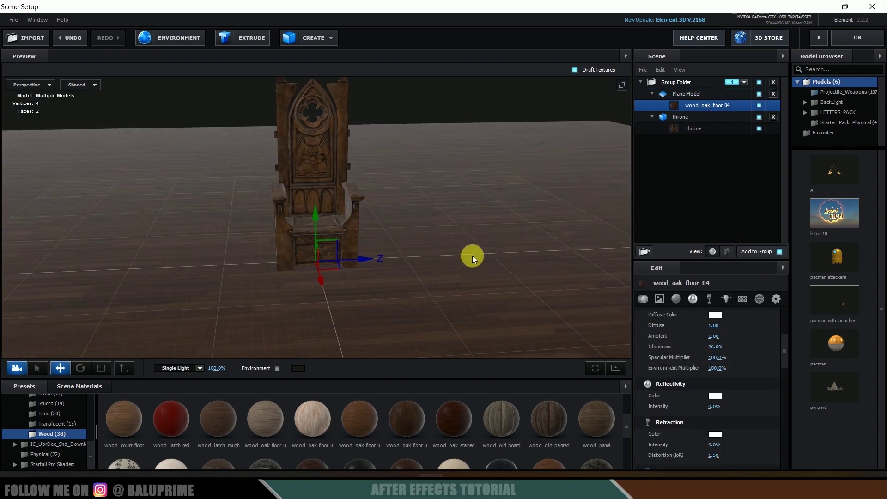
{"action": "left_click", "coordinate": [859, 36]}
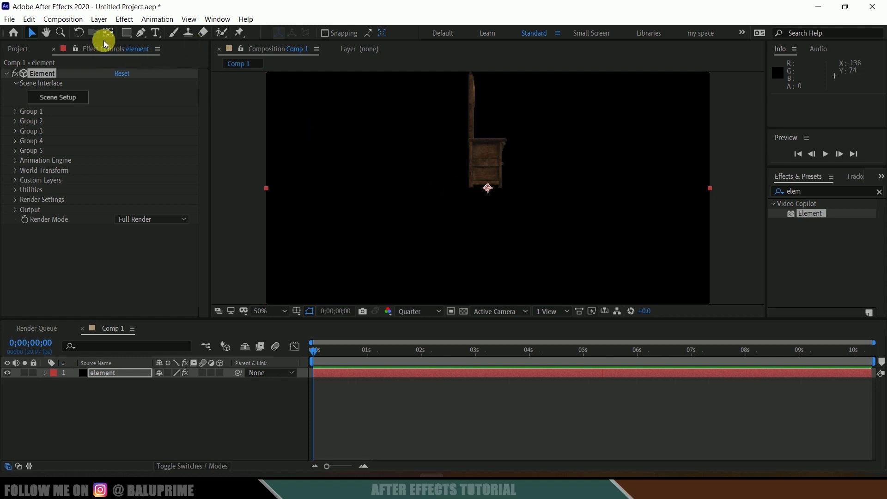
- Create a two-node camera with the 35mm preset and depth of field disabled
{"action": "left_click", "coordinate": [99, 19]}
{"action": "mouse_move", "coordinate": [138, 32]}
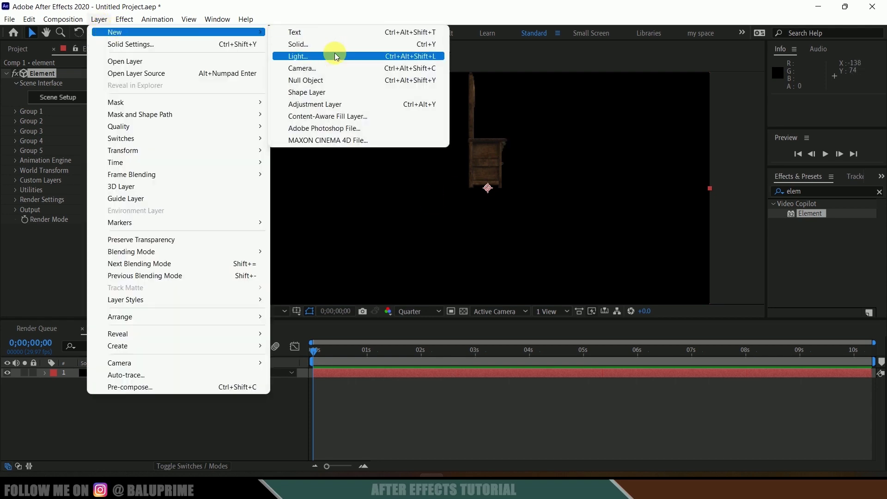
{"action": "left_click", "coordinate": [305, 68]}
{"action": "left_click", "coordinate": [509, 154]}
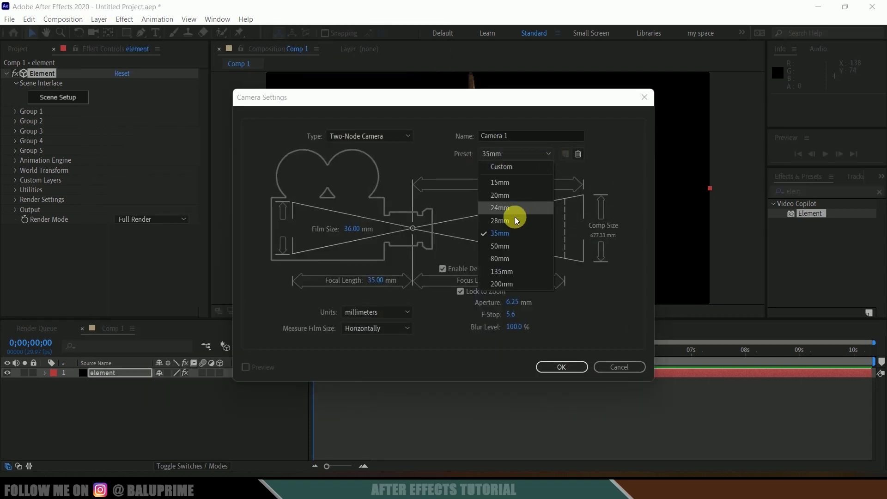
{"action": "left_click", "coordinate": [501, 233]}
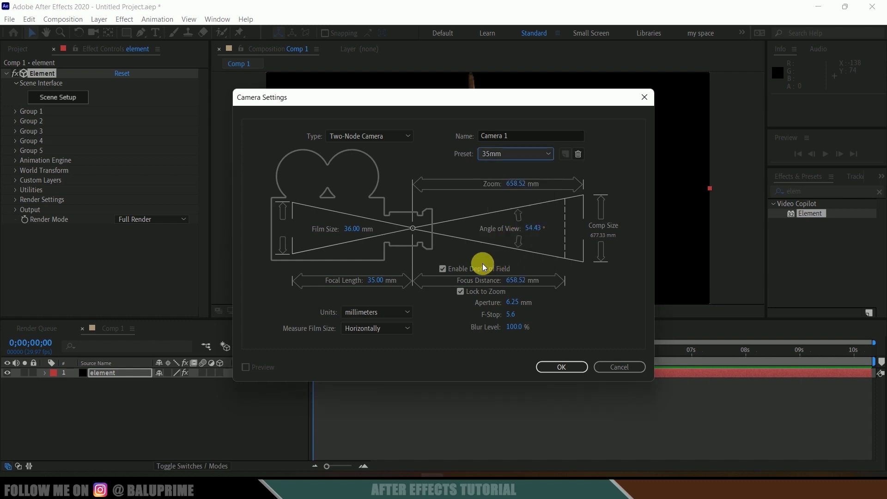
{"action": "left_click", "coordinate": [443, 269]}
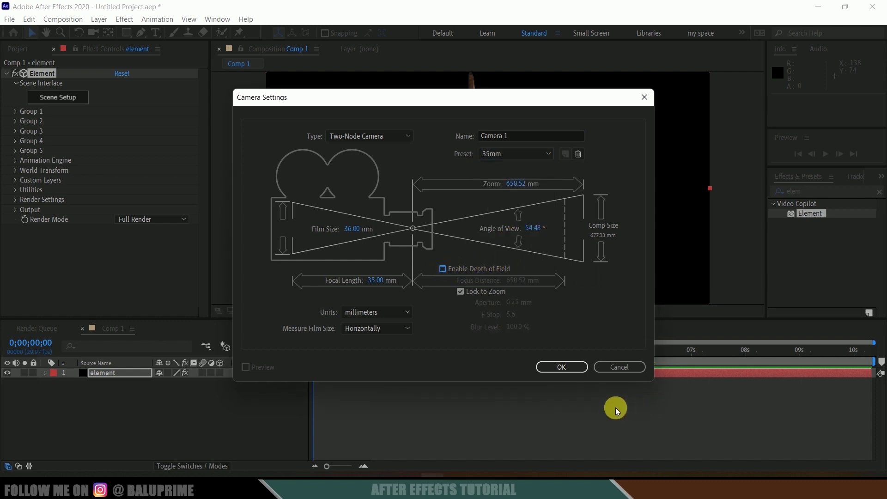
{"action": "left_click", "coordinate": [559, 366]}
- Orbit and track Camera 1 to frame the throne from the front, close up, with the floor low in the shot
{"action": "key", "text": "c"}
{"action": "left_click_drag", "start_coordinate": [485, 228], "coordinate": [413, 231]}
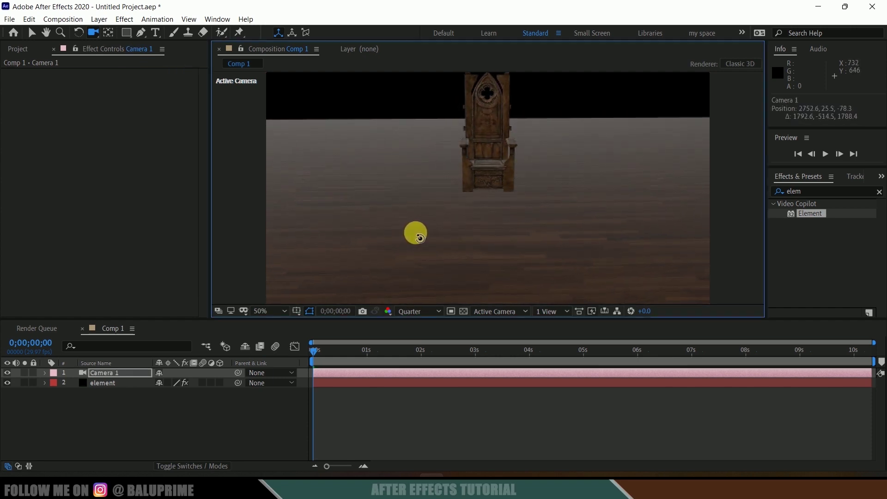
{"action": "left_click", "coordinate": [92, 33]}
{"action": "left_click", "coordinate": [130, 69]}
{"action": "left_click_drag", "start_coordinate": [526, 139], "coordinate": [108, 59]}
{"action": "left_click", "coordinate": [93, 32]}
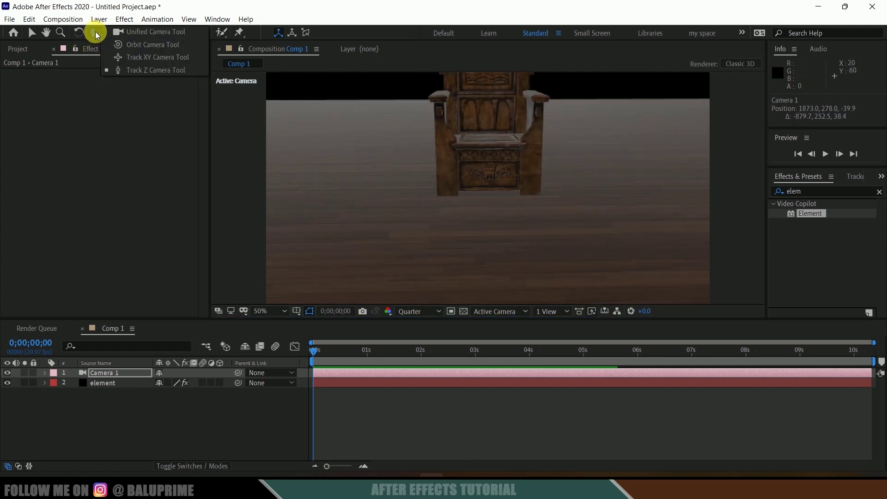
{"action": "left_click", "coordinate": [130, 57]}
{"action": "mouse_move", "coordinate": [451, 139]}
{"action": "left_mouse_down"}
{"action": "mouse_move", "coordinate": [444, 236]}
{"action": "mouse_move", "coordinate": [131, 29]}
{"action": "mouse_move", "coordinate": [99, 35]}
{"action": "mouse_move", "coordinate": [465, 148]}
{"action": "mouse_move", "coordinate": [466, 139]}
{"action": "left_mouse_up"}
{"action": "left_click", "coordinate": [98, 35]}
- Import the video production ID_4838318.mp4 from the green screen folder into the project
{"action": "left_click", "coordinate": [18, 48]}
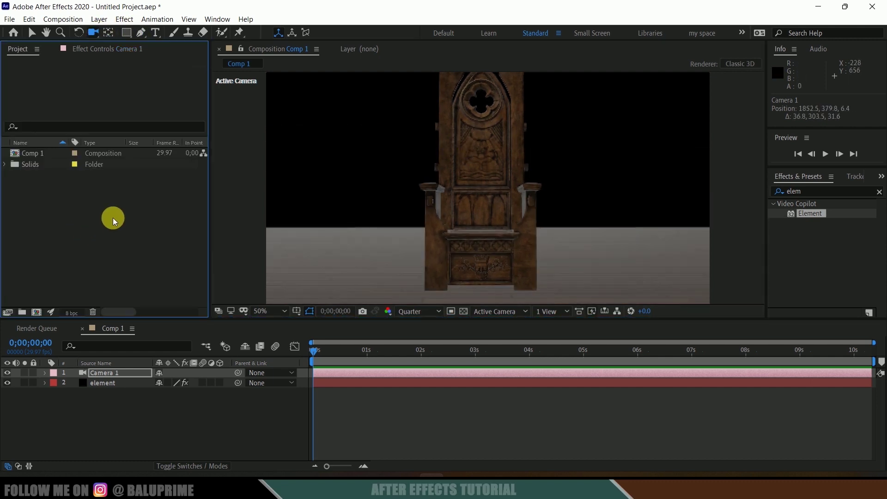
{"action": "right_click", "coordinate": [79, 214]}
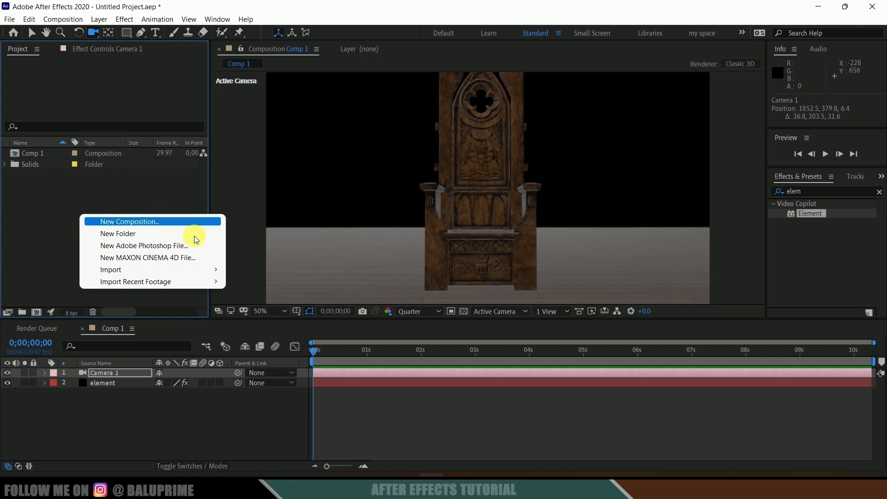
{"action": "mouse_move", "coordinate": [171, 269]}
{"action": "left_click", "coordinate": [270, 273]}
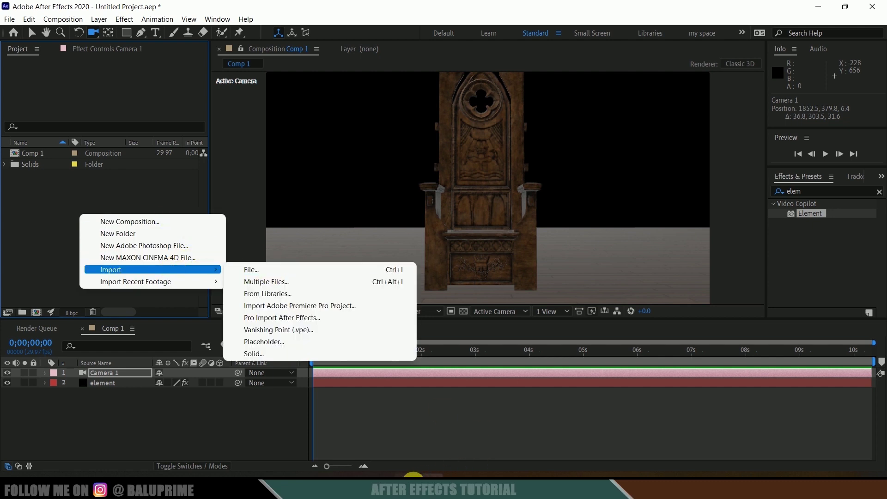
{"action": "mouse_move", "coordinate": [406, 485]}
{"action": "left_click", "coordinate": [434, 436]}
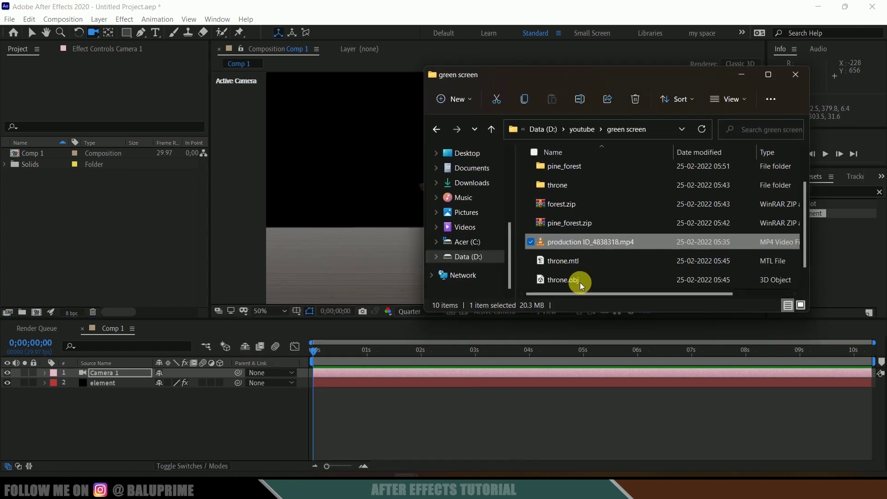
{"action": "left_click_drag", "start_coordinate": [586, 242], "coordinate": [76, 254]}
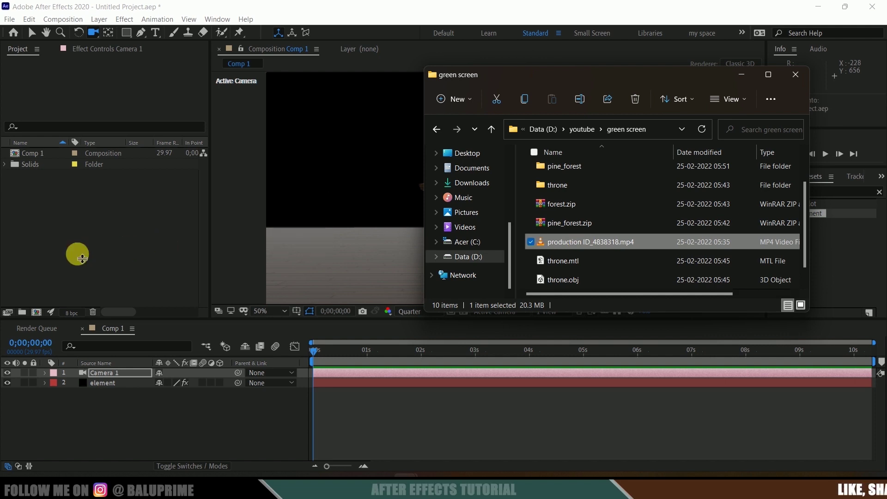
- Place the dog clip between Camera 1 and the element layer in Comp 1 and scale it to 19%
{"action": "left_click_drag", "start_coordinate": [38, 165], "coordinate": [117, 398]}
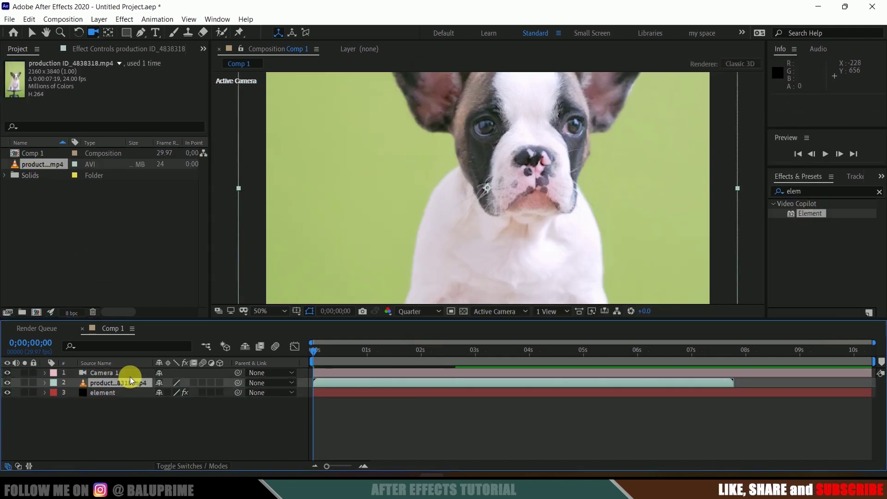
{"action": "key", "text": "s"}
{"action": "left_click_drag", "start_coordinate": [197, 392], "coordinate": [156, 397]}
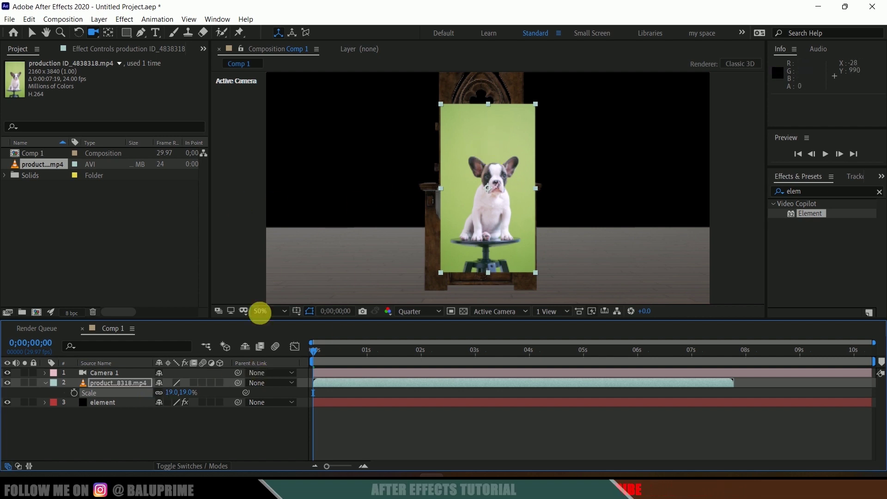
- Find the Keylight (1.2) effect and apply it to the dog clip's layer
{"action": "left_click", "coordinate": [107, 384]}
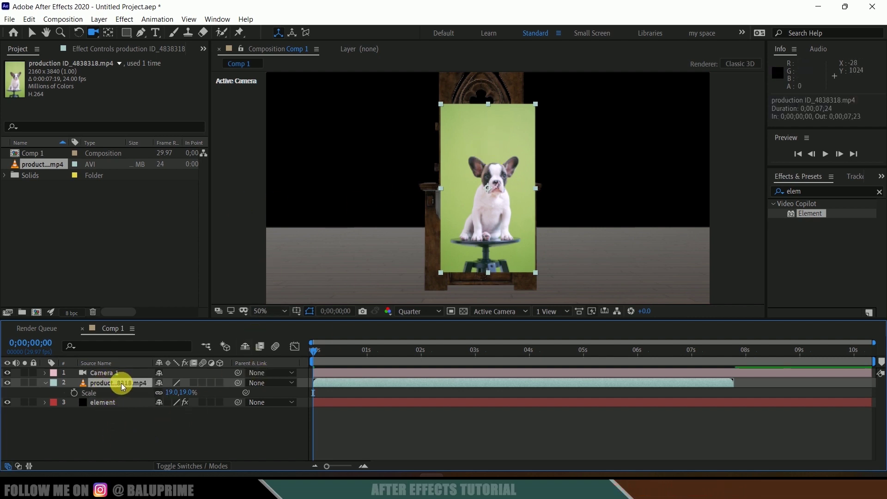
{"action": "double_click", "coordinate": [809, 191]}
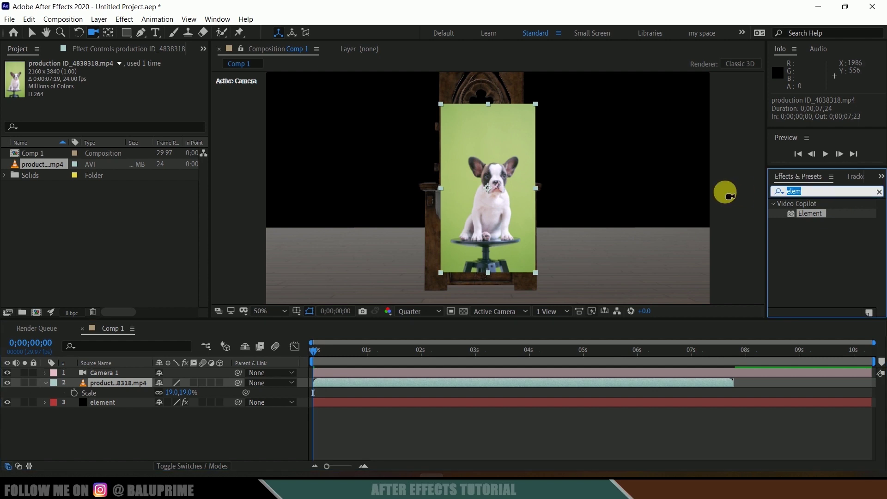
{"action": "type", "text": "keyli"}
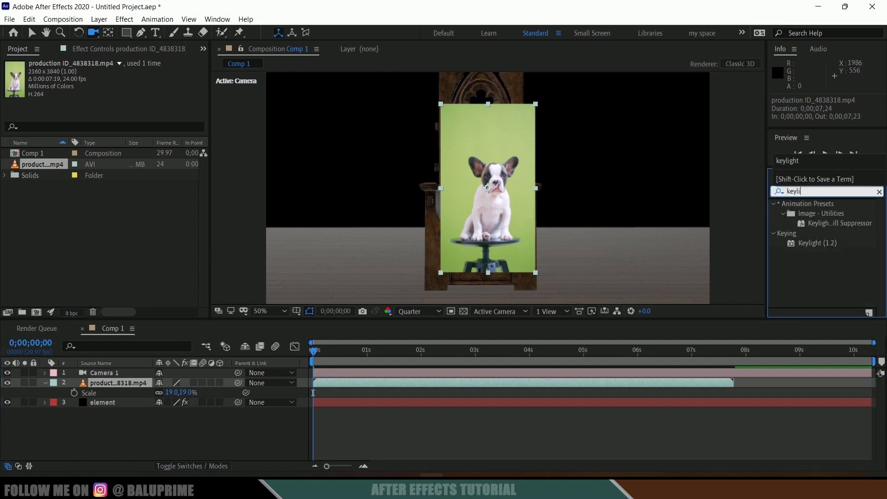
{"action": "type", "text": "g"}
{"action": "left_click", "coordinate": [817, 243]}
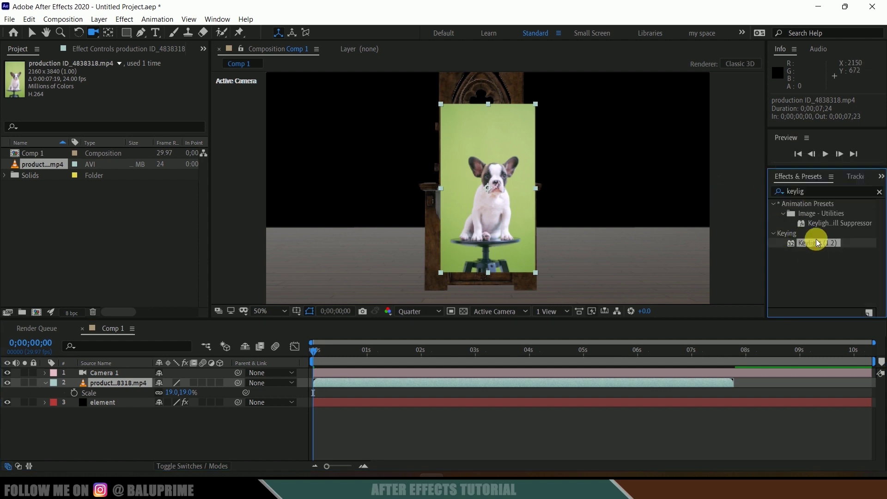
{"action": "left_click_drag", "start_coordinate": [817, 240], "coordinate": [362, 381]}
- Sample the clip's green background as Keylight's Screen Colour to key it out
{"action": "key", "text": "v"}
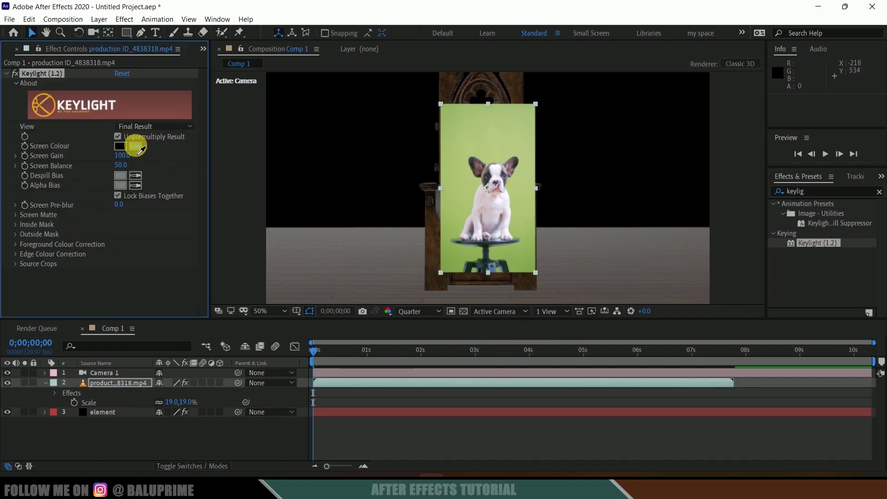
{"action": "left_click", "coordinate": [134, 146]}
{"action": "left_click", "coordinate": [458, 131]}
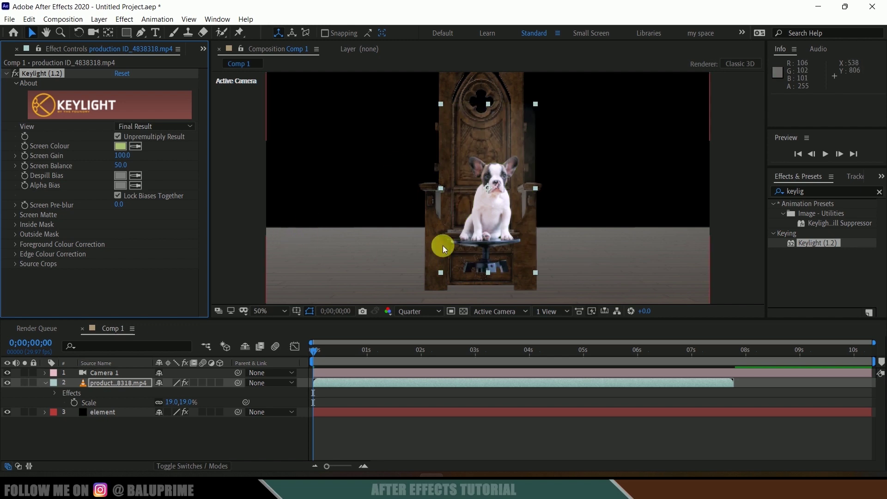
- View the dog clip's Screen Matte in Keylight and set its Clip Black to 41 and Clip White to 71
{"action": "left_click", "coordinate": [161, 126]}
{"action": "left_click", "coordinate": [189, 186]}
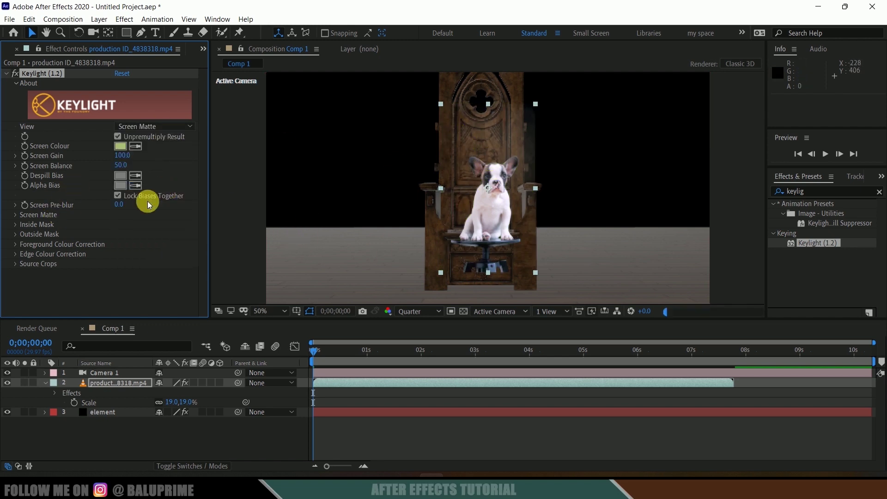
{"action": "left_click", "coordinate": [18, 215]}
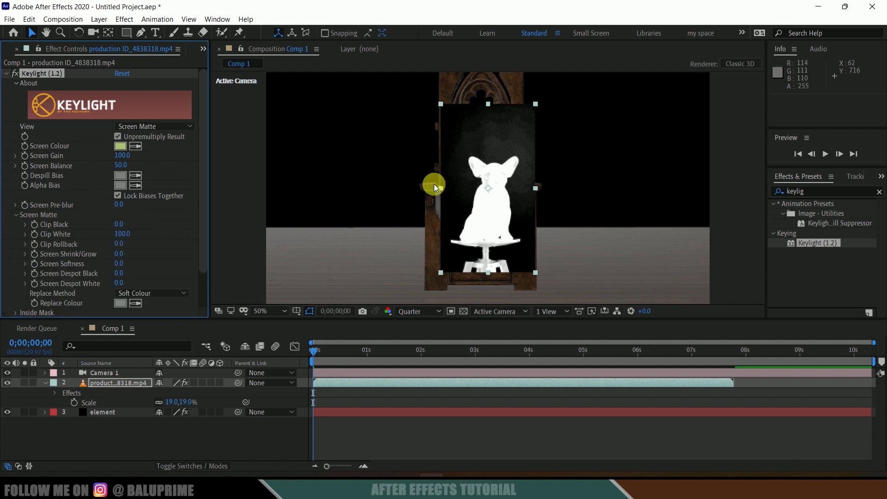
{"action": "left_click", "coordinate": [128, 231]}
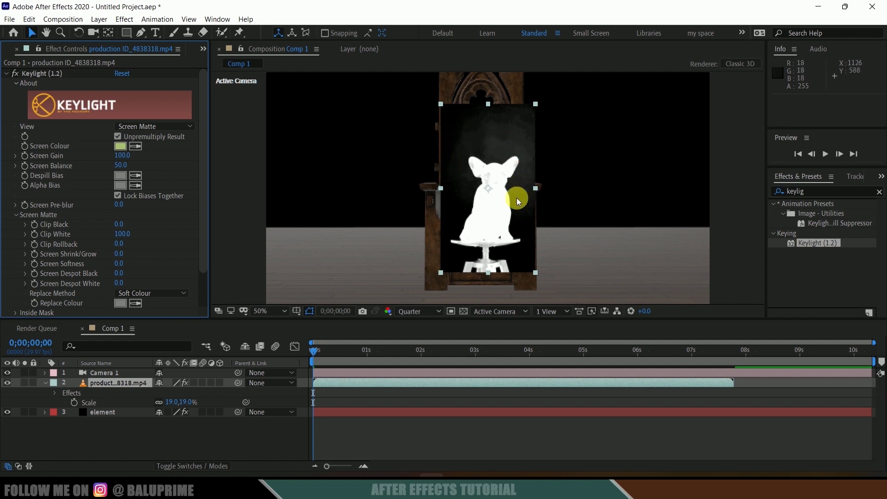
{"action": "key", "text": "period"}
{"action": "key", "text": "period"}
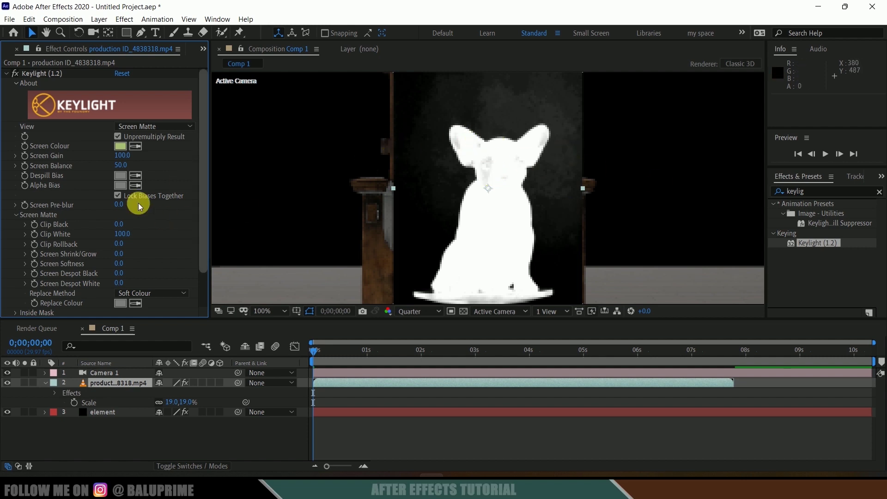
{"action": "left_click_drag", "start_coordinate": [124, 227], "coordinate": [146, 228]}
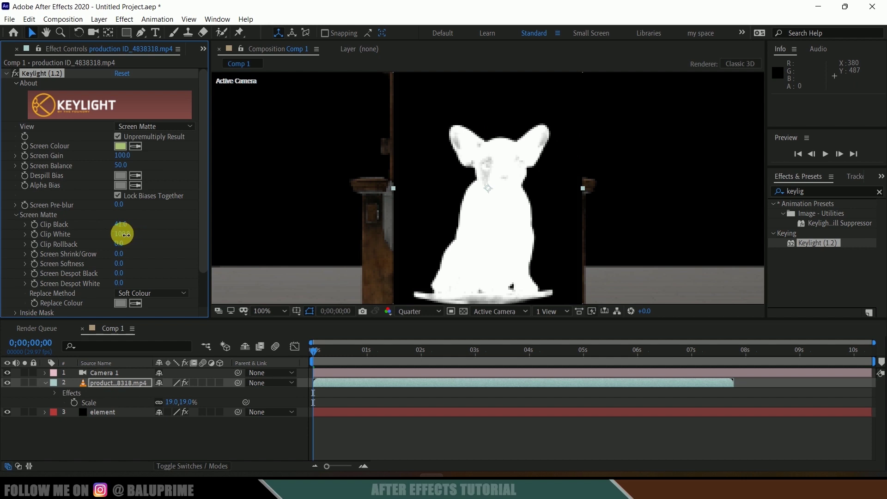
{"action": "left_click_drag", "start_coordinate": [126, 235], "coordinate": [123, 234]}
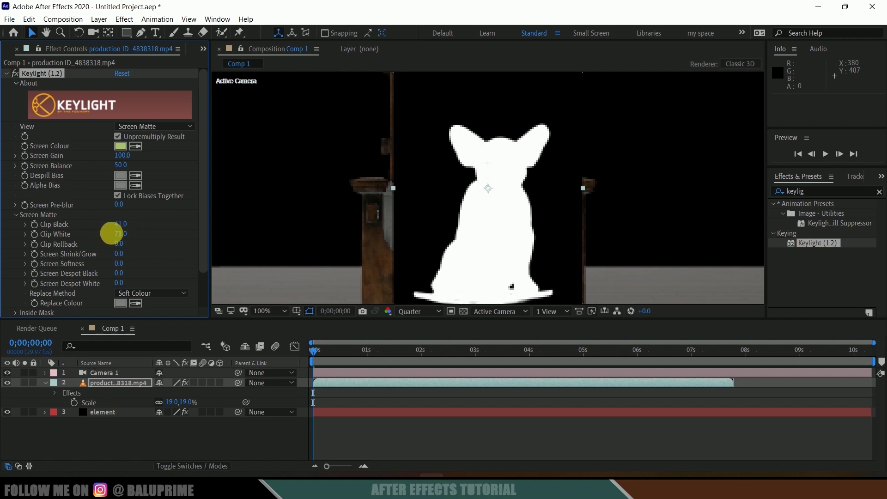
- Return Keylight's view to Final Result and set the composition's preview resolution to Full
{"action": "key", "text": "comma"}
{"action": "left_click", "coordinate": [149, 133]}
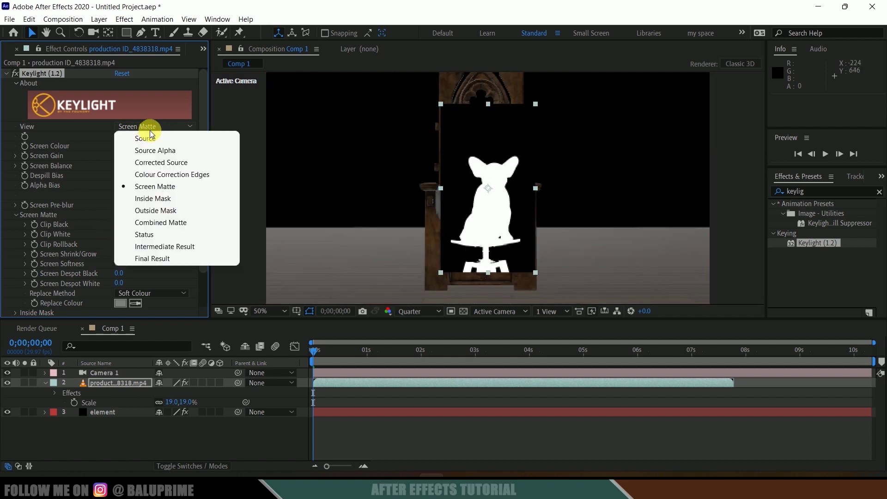
{"action": "left_click", "coordinate": [165, 257]}
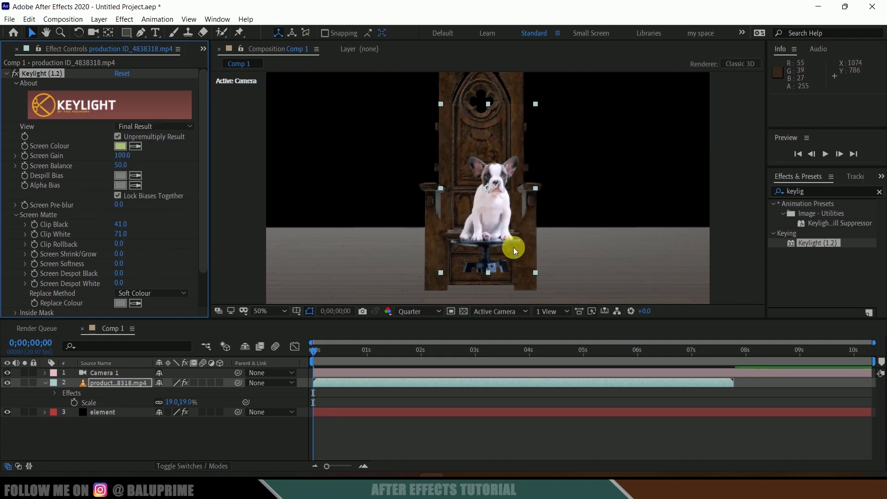
{"action": "scroll", "coordinate": [511, 250], "scroll_direction": "up", "scroll_amount": 1}
{"action": "left_click_drag", "start_coordinate": [550, 252], "coordinate": [587, 200]}
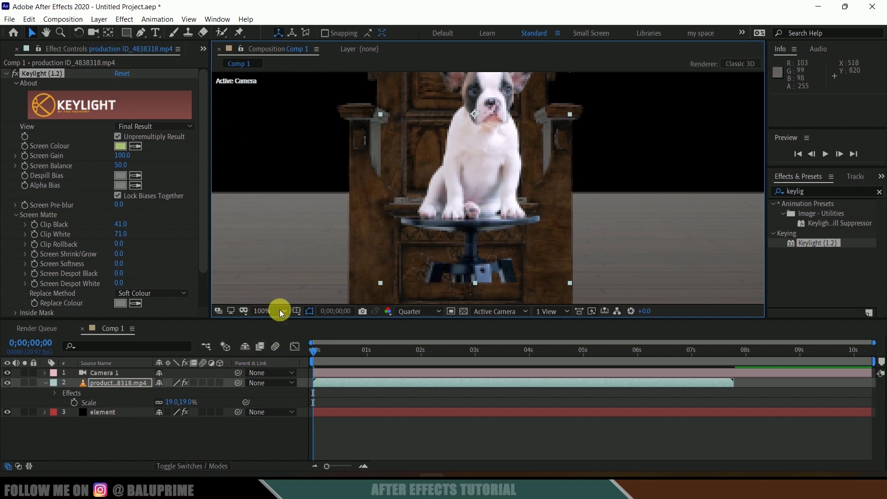
{"action": "left_click", "coordinate": [412, 312]}
{"action": "left_click", "coordinate": [421, 338]}
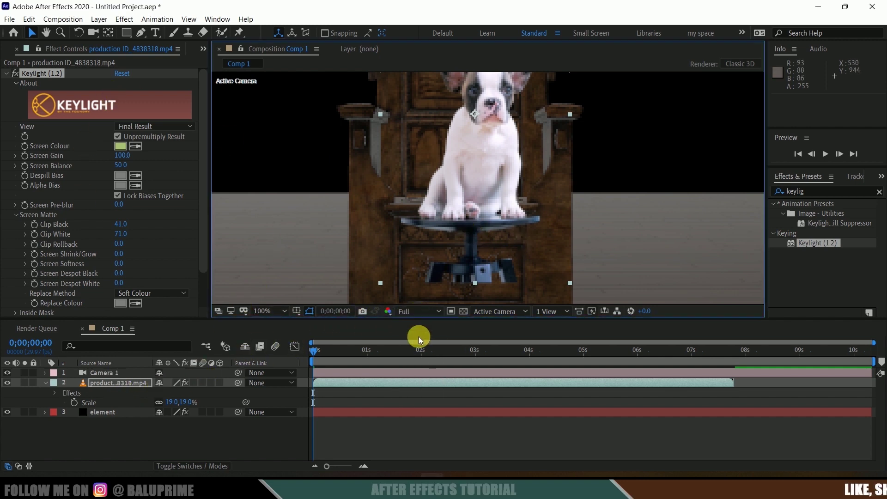
- Draw a closed eight-point Pen mask on the dog clip around the round stool, following the line just under the paws
{"action": "left_click", "coordinate": [140, 35]}
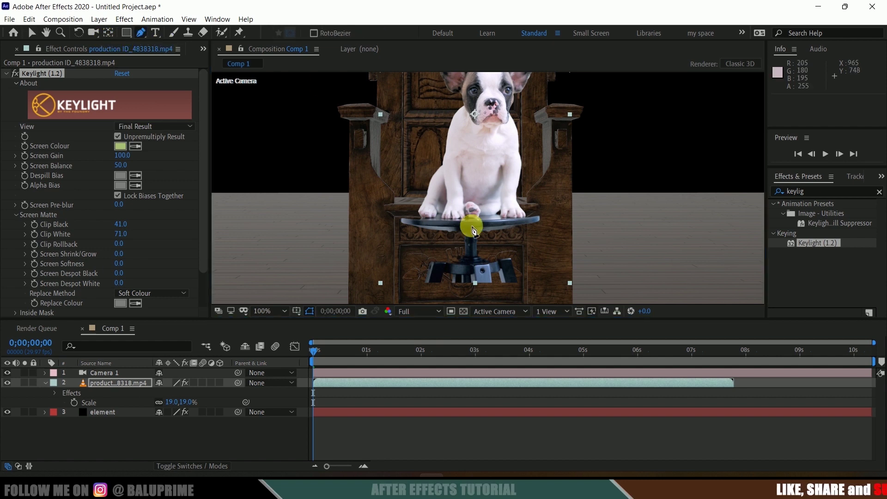
{"action": "left_click", "coordinate": [392, 218]}
{"action": "left_click", "coordinate": [420, 220]}
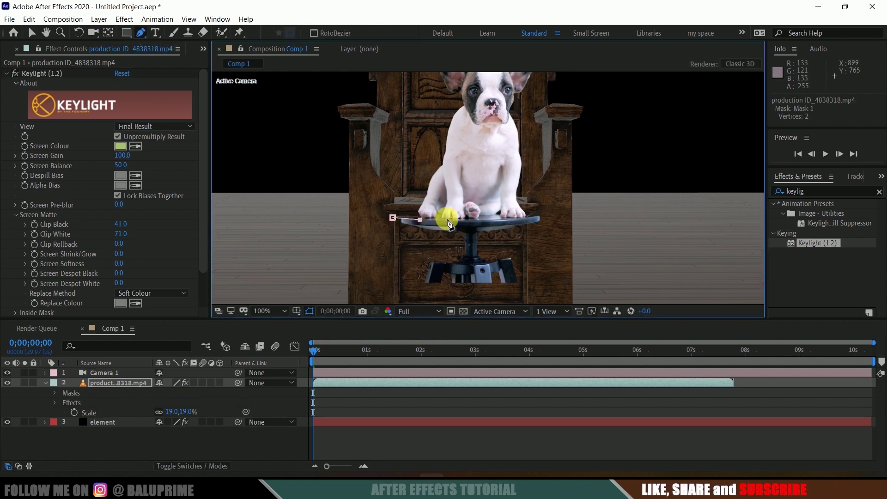
{"action": "left_click", "coordinate": [526, 217]}
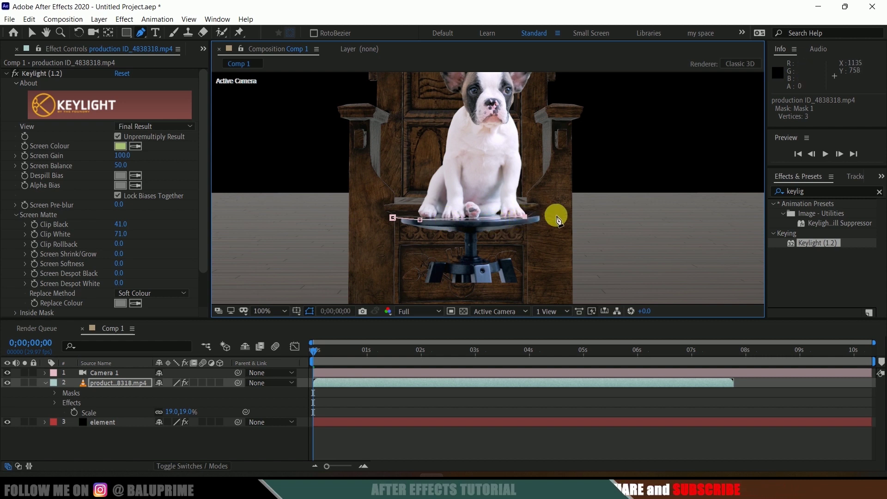
{"action": "left_click", "coordinate": [570, 265]}
{"action": "left_click", "coordinate": [549, 292]}
{"action": "left_click", "coordinate": [445, 294]}
{"action": "left_click", "coordinate": [388, 283]}
{"action": "left_click", "coordinate": [392, 218]}
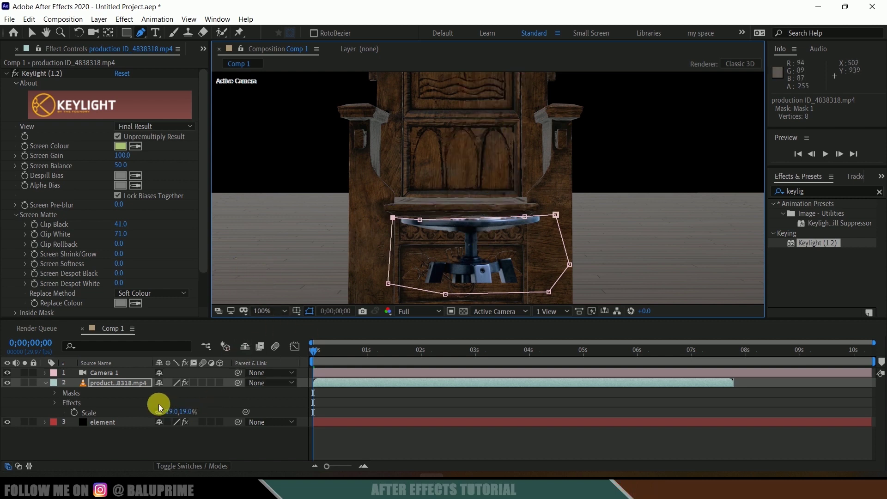
- Invert the dog clip's mask to cut out the stool and keep the dog
{"action": "key", "text": "m"}
{"action": "left_click", "coordinate": [198, 392]}
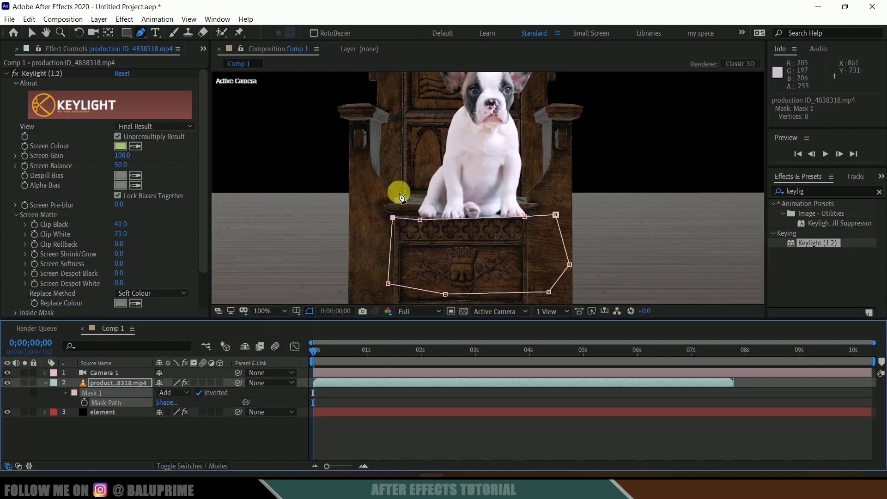
{"action": "left_click", "coordinate": [41, 383]}
{"action": "scroll", "coordinate": [457, 251], "scroll_direction": "down", "scroll_amount": 1}
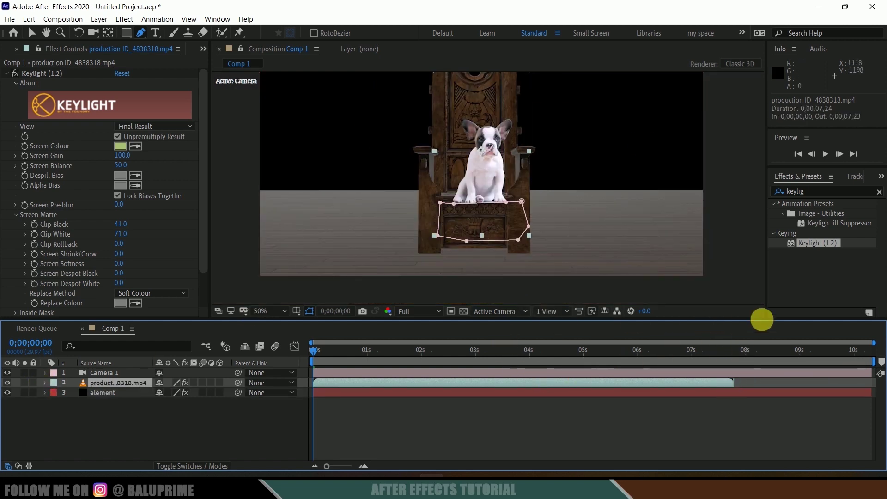
- End the work area at the dog clip's last frame and trim the composition to the work area
{"action": "left_click", "coordinate": [659, 381]}
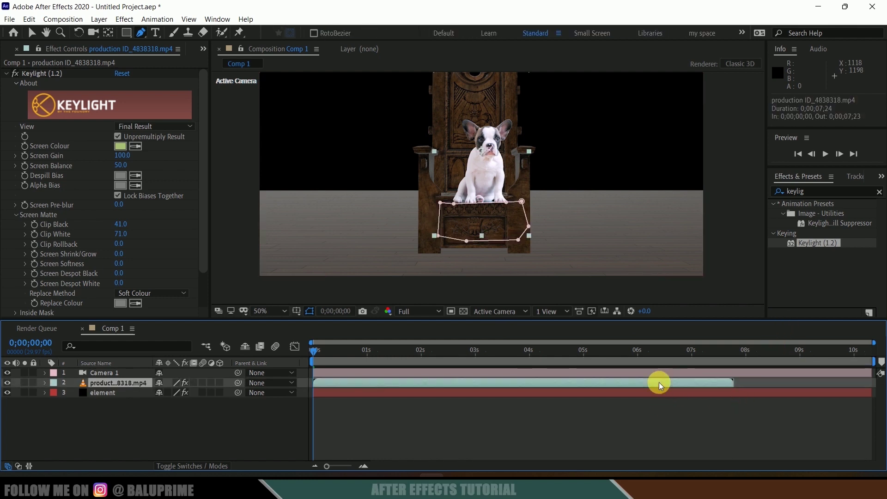
{"action": "key", "text": "o"}
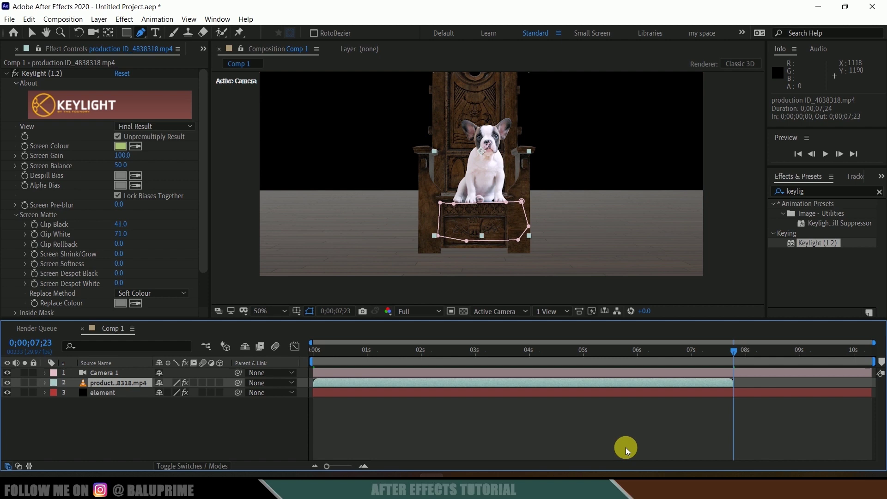
{"action": "key", "text": "n"}
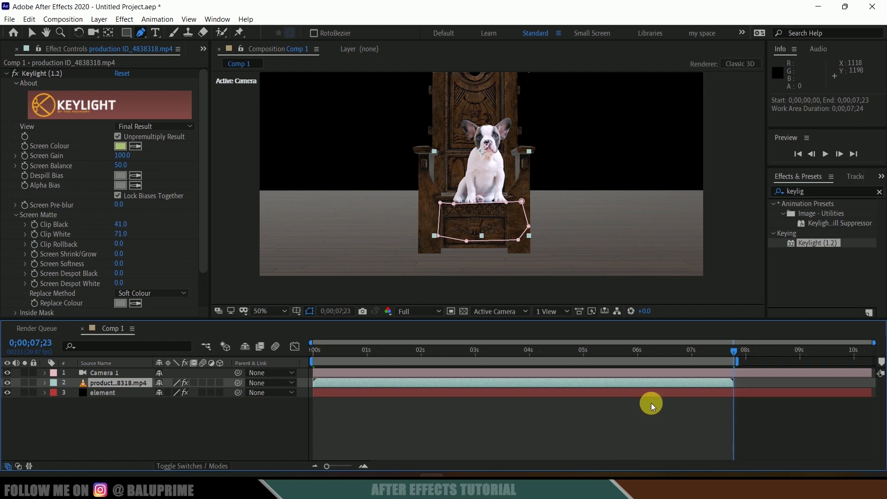
{"action": "right_click", "coordinate": [646, 363]}
{"action": "left_click", "coordinate": [702, 394]}
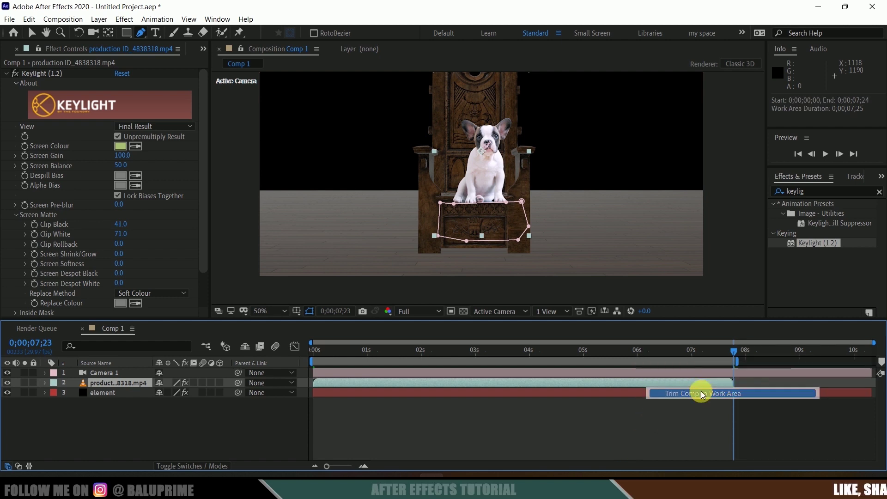
- Keyframe Camera 1's Point of Interest and Position at the first frame and dolly it in to about 1565.5, 367.2, 9.0
{"action": "key", "text": "Home"}
{"action": "key", "text": "v"}
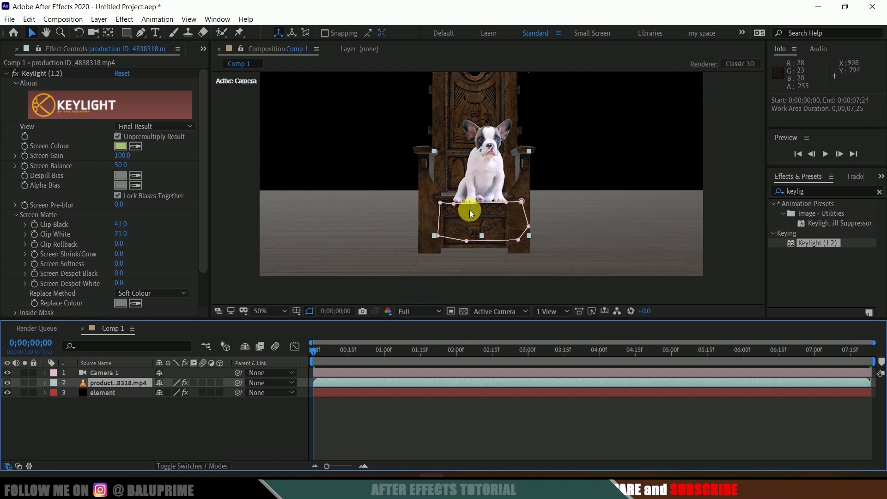
{"action": "left_click", "coordinate": [124, 374]}
{"action": "left_click", "coordinate": [43, 372]}
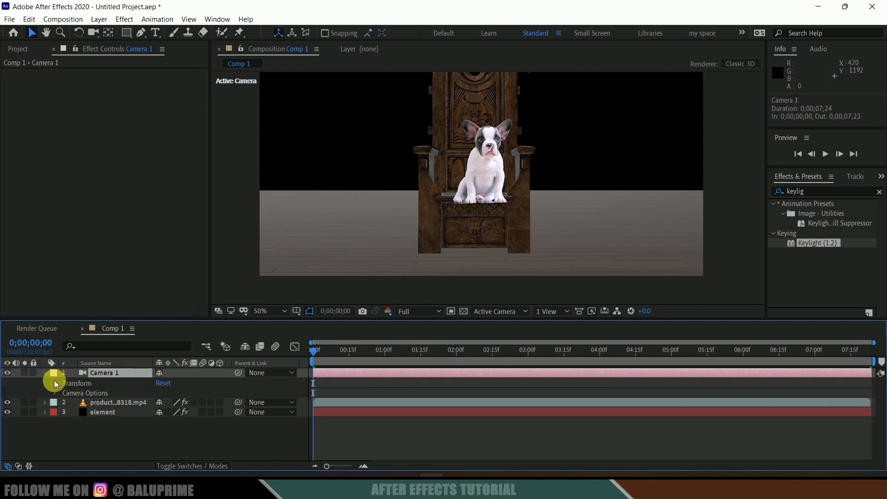
{"action": "left_click", "coordinate": [54, 383]}
{"action": "left_click", "coordinate": [74, 402]}
{"action": "left_click", "coordinate": [74, 393]}
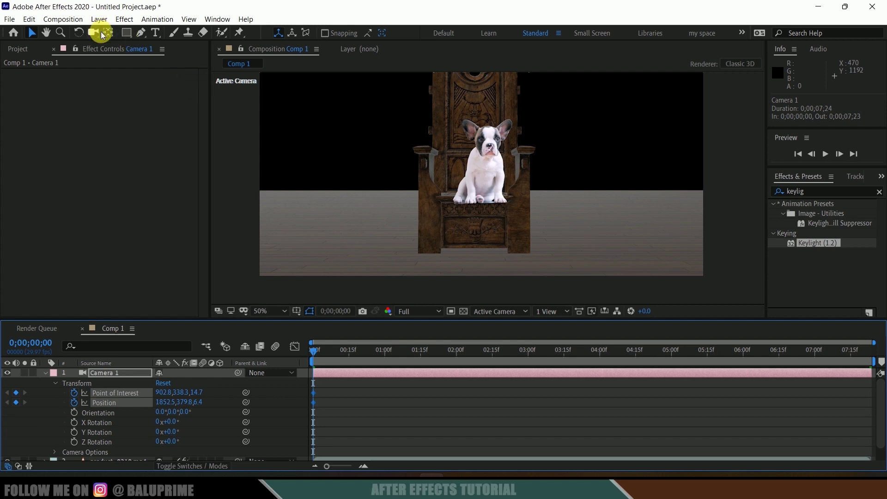
{"action": "left_click_drag", "start_coordinate": [94, 32], "coordinate": [139, 64]}
{"action": "left_click_drag", "start_coordinate": [564, 170], "coordinate": [568, 138]}
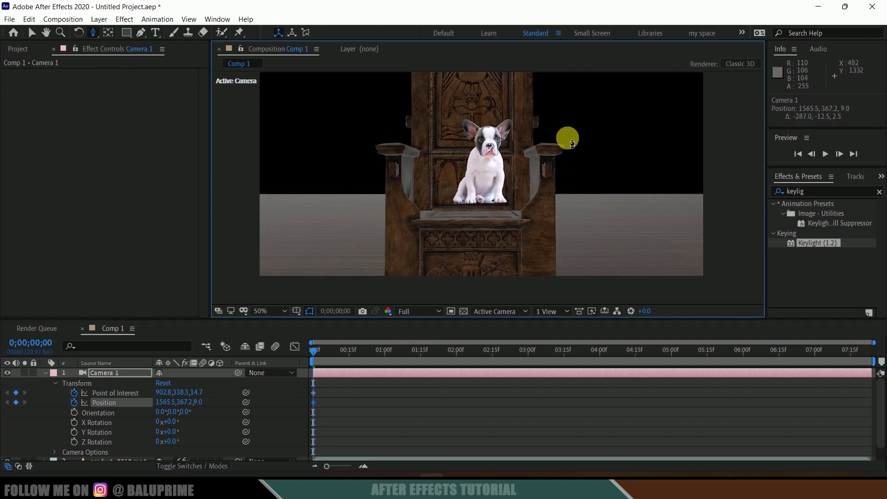
- At frame 0;00;07;23, dolly Camera 1 back and track it vertically to a position of about 2271.8, 291.2, -11.8
{"action": "left_click_drag", "start_coordinate": [330, 354], "coordinate": [873, 356]}
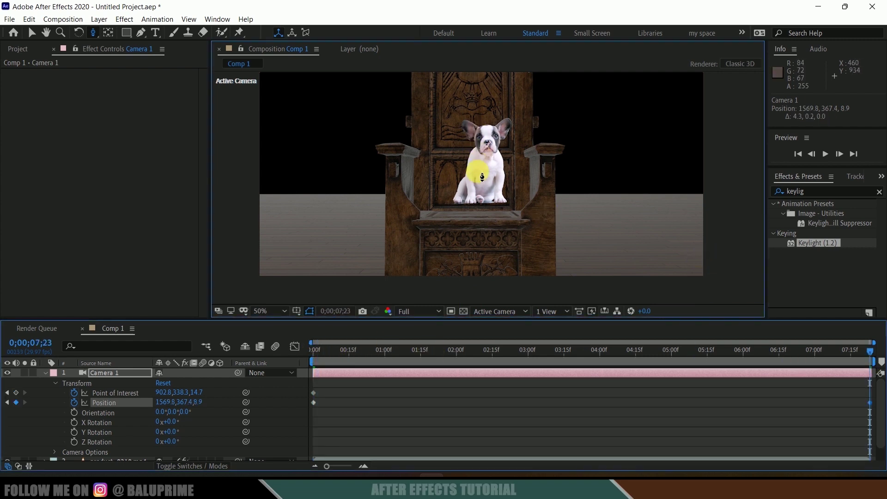
{"action": "left_click_drag", "start_coordinate": [480, 236], "coordinate": [531, 184]}
{"action": "left_click_drag", "start_coordinate": [95, 32], "coordinate": [139, 55]}
{"action": "left_click_drag", "start_coordinate": [508, 178], "coordinate": [507, 203]}
- Set the preview resolution to Quarter and play the camera move from the first frame
{"action": "left_click_drag", "start_coordinate": [323, 353], "coordinate": [298, 353]}
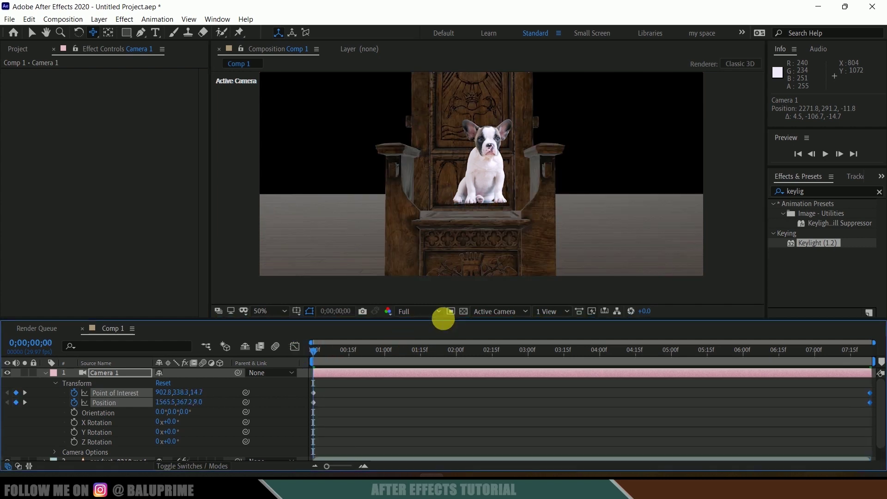
{"action": "left_click", "coordinate": [430, 312]}
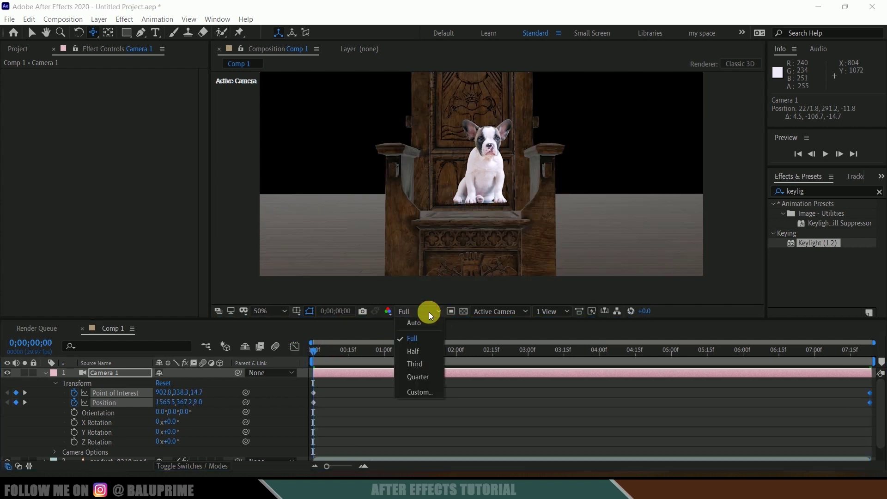
{"action": "left_click", "coordinate": [417, 377]}
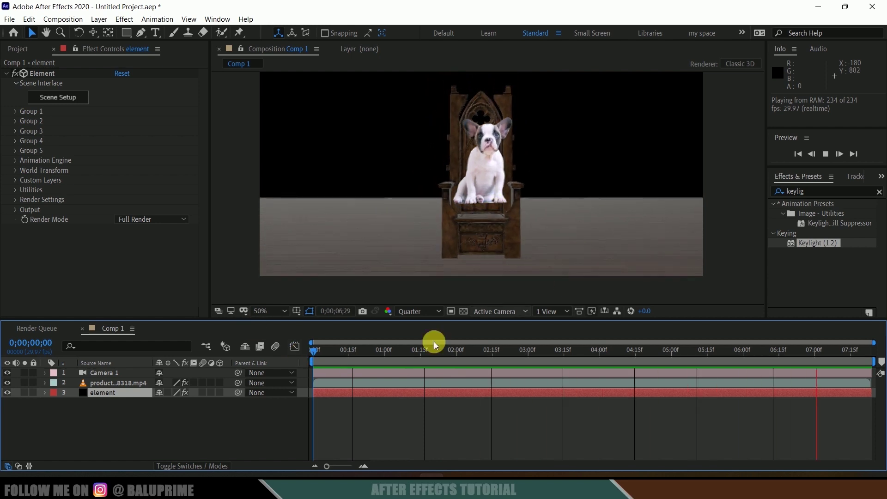
{"action": "left_click", "coordinate": [317, 350]}
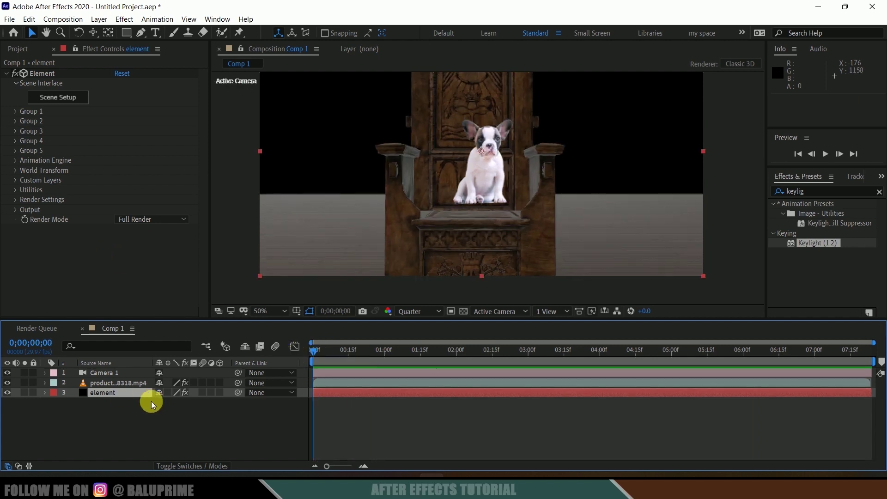
- Hide the dog clip and place the element layer's Select 2D Position point on the throne seat at about 872, 804
{"action": "left_click", "coordinate": [104, 383]}
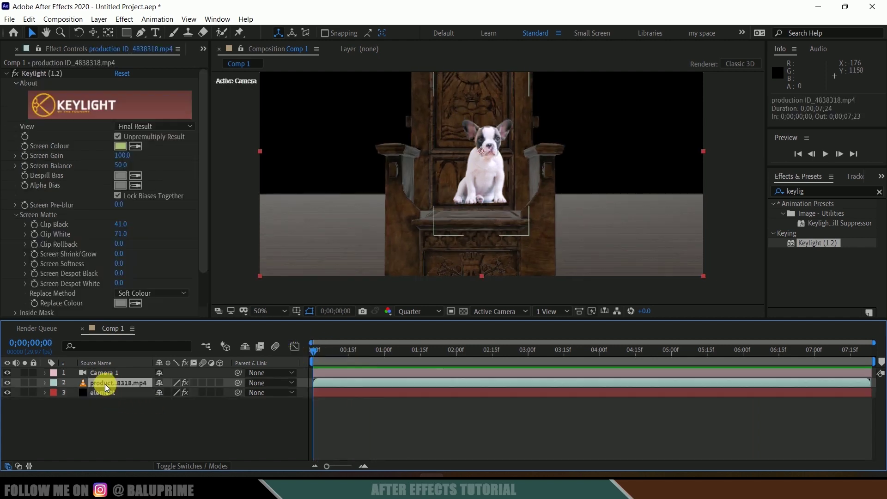
{"action": "left_click", "coordinate": [7, 383]}
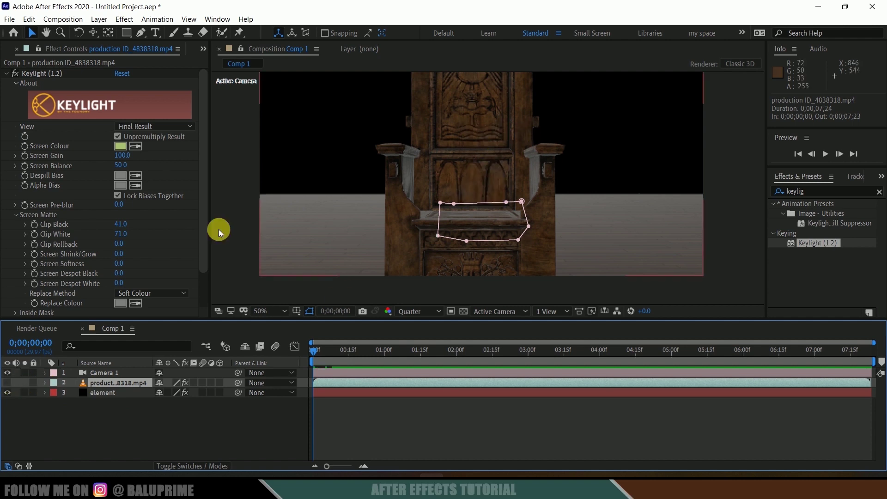
{"action": "left_click", "coordinate": [109, 391]}
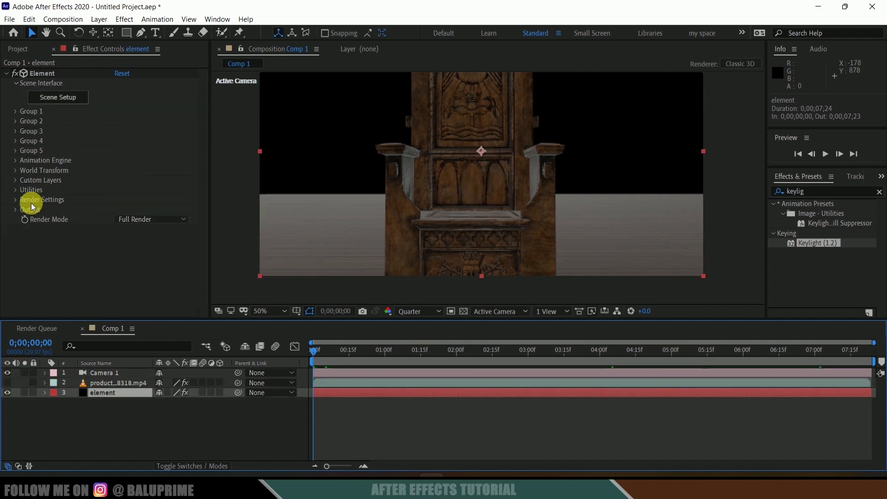
{"action": "left_click", "coordinate": [15, 189]}
{"action": "scroll", "coordinate": [14, 191], "scroll_direction": "down", "scroll_amount": 2}
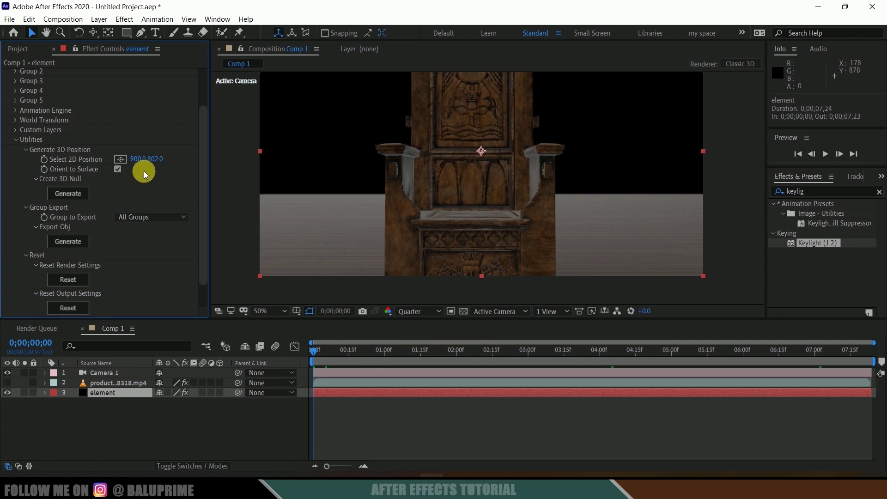
{"action": "left_click", "coordinate": [121, 159]}
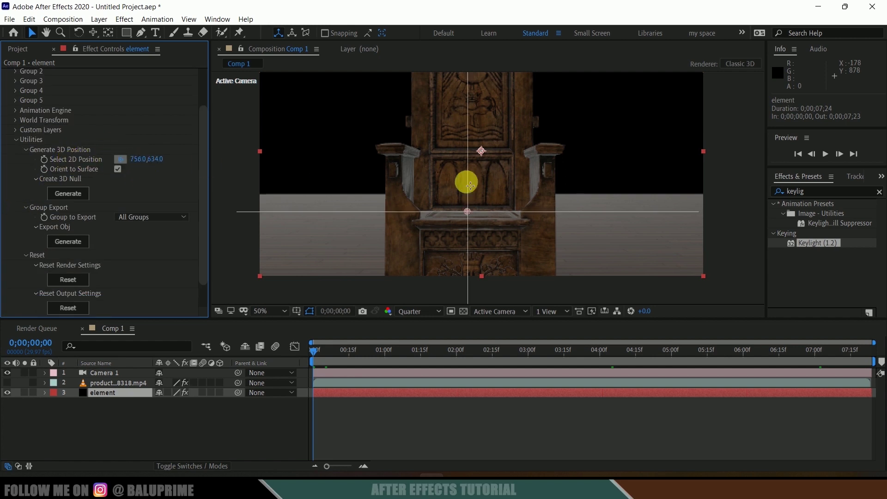
{"action": "left_click", "coordinate": [465, 213]}
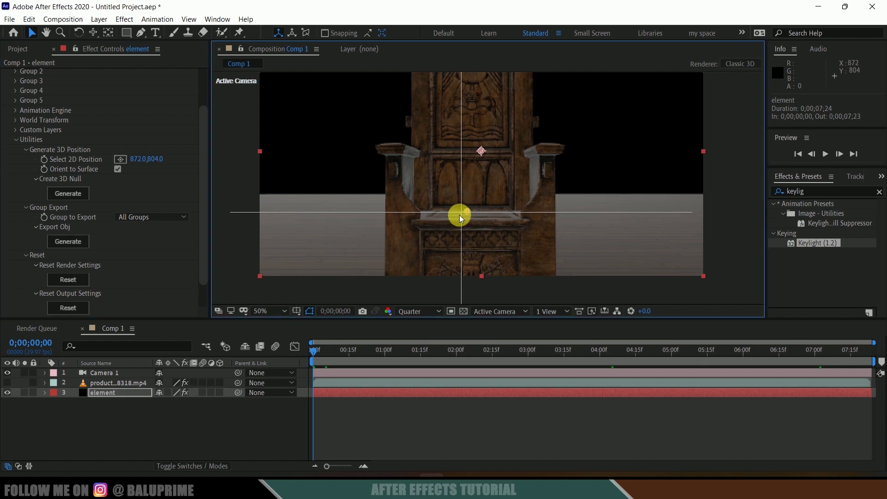
- Generate a 3D null at the selected seat point and check at several times that it stays locked to the throne
{"action": "left_click", "coordinate": [76, 197]}
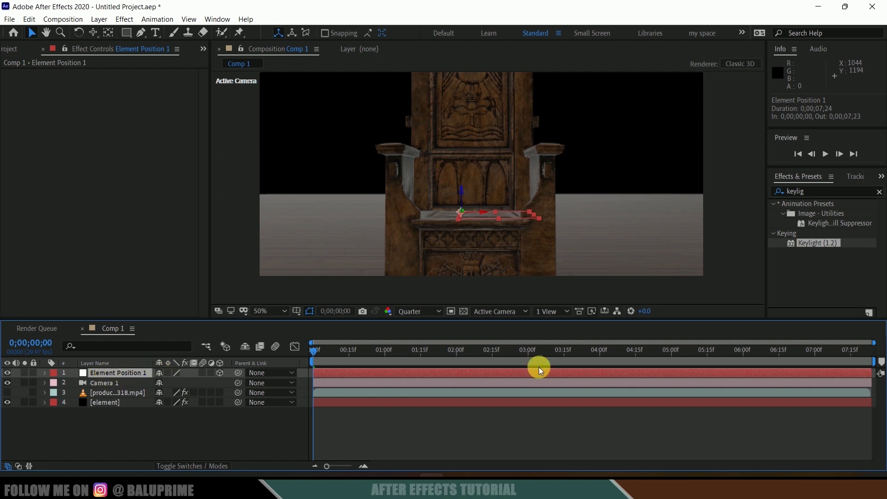
{"action": "left_click", "coordinate": [563, 351]}
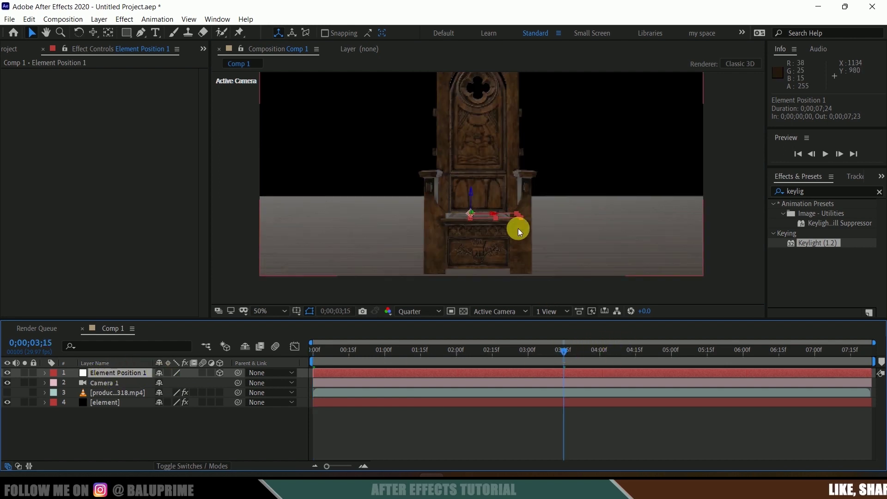
{"action": "left_click", "coordinate": [795, 352]}
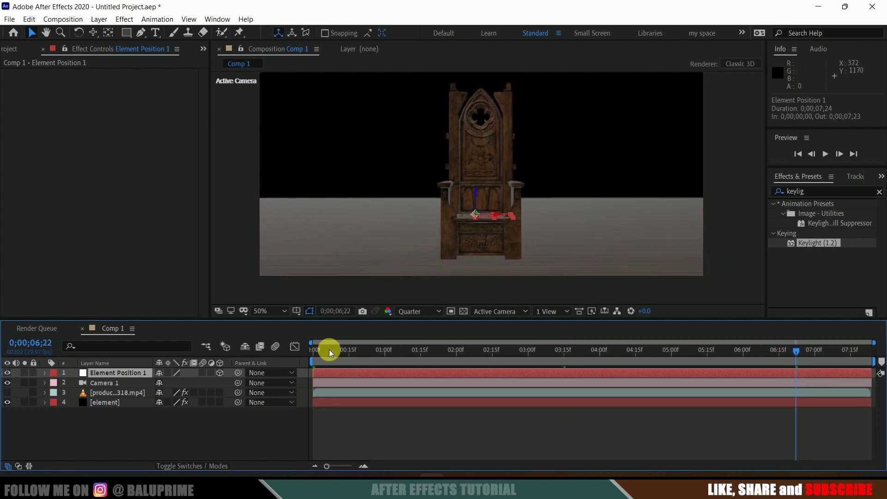
{"action": "left_click_drag", "start_coordinate": [322, 350], "coordinate": [134, 359]}
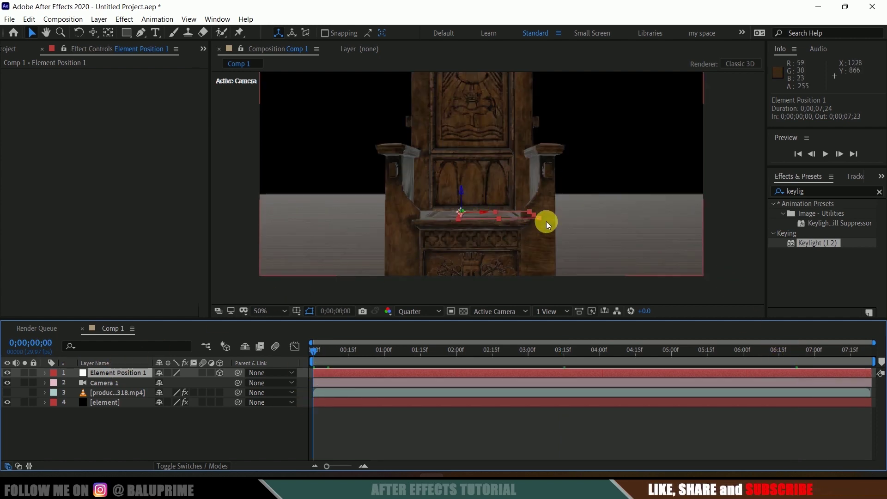
- Show the dog clip again and move it onto the throne seat at about 920, 588
{"action": "left_click", "coordinate": [103, 393]}
{"action": "left_click", "coordinate": [7, 392]}
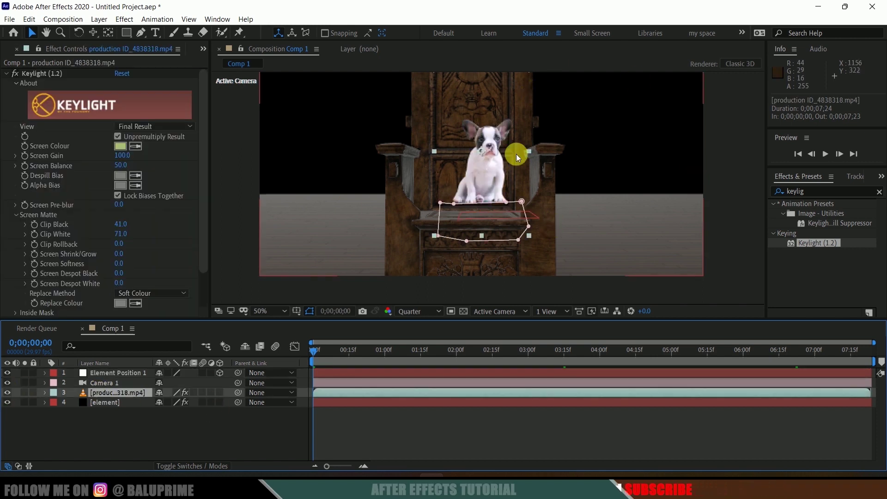
{"action": "left_click_drag", "start_coordinate": [473, 201], "coordinate": [422, 193]}
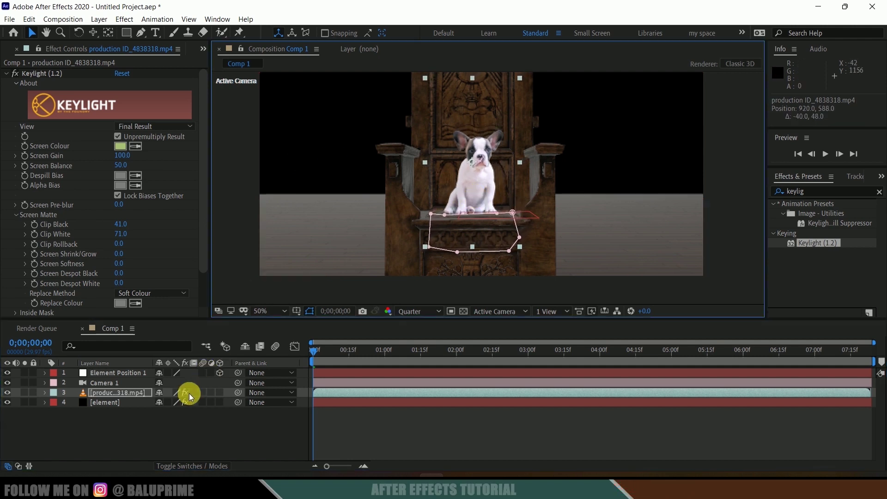
- Scale the dog clip to 22% and reposition it on the seat at about 930, 550
{"action": "left_click", "coordinate": [115, 392]}
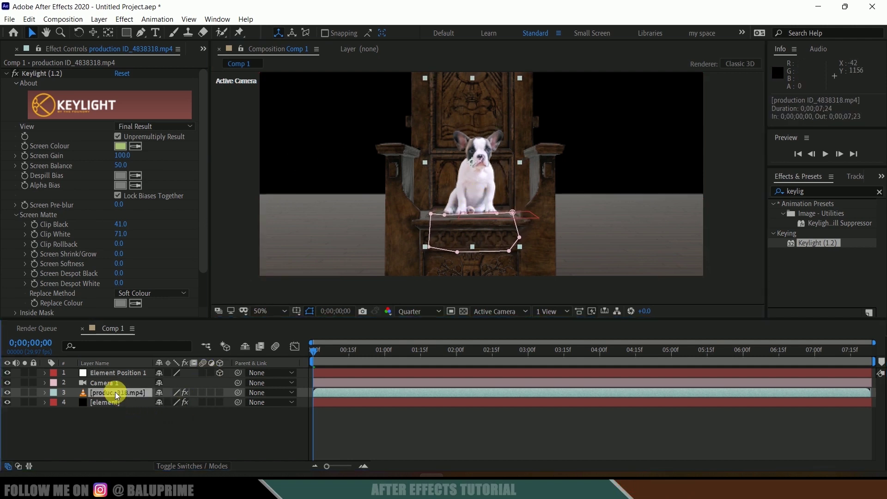
{"action": "key", "text": "s"}
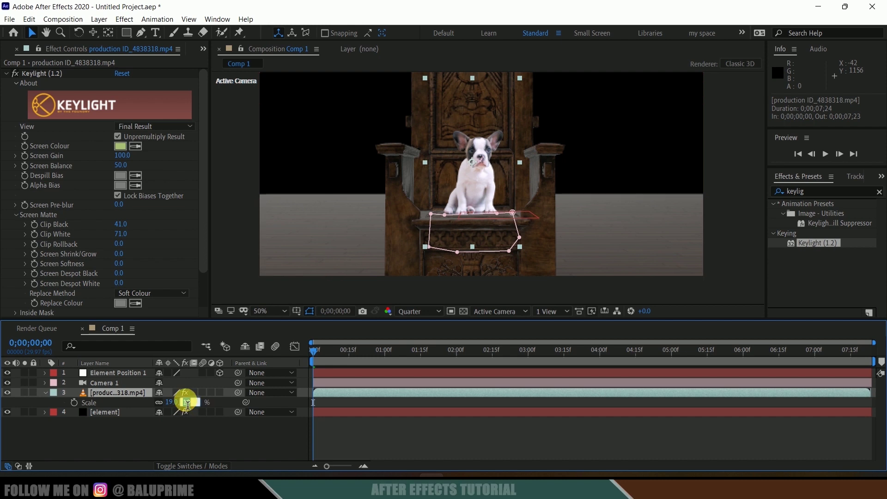
{"action": "type", "text": "22"}
{"action": "key", "text": "Return"}
{"action": "left_click_drag", "start_coordinate": [464, 197], "coordinate": [467, 192]}
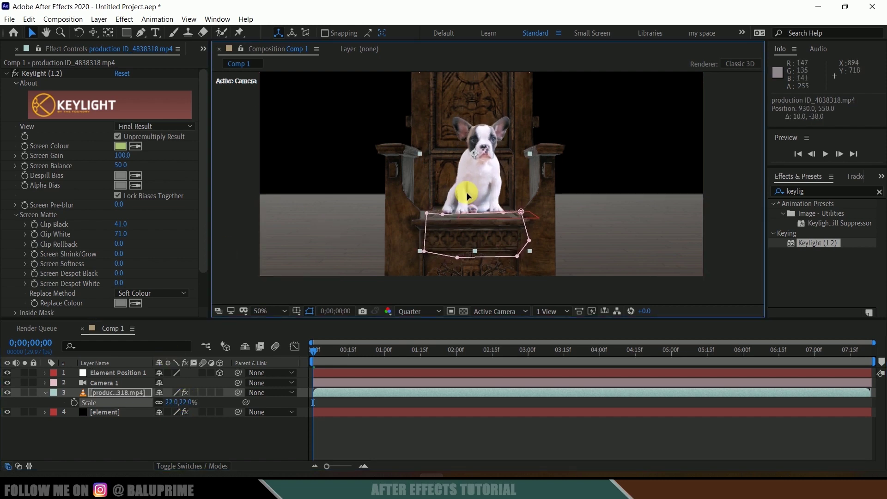
- Copy the Position property of the Element Position 1 null and paste it onto the dog clip
{"action": "left_click", "coordinate": [111, 374]}
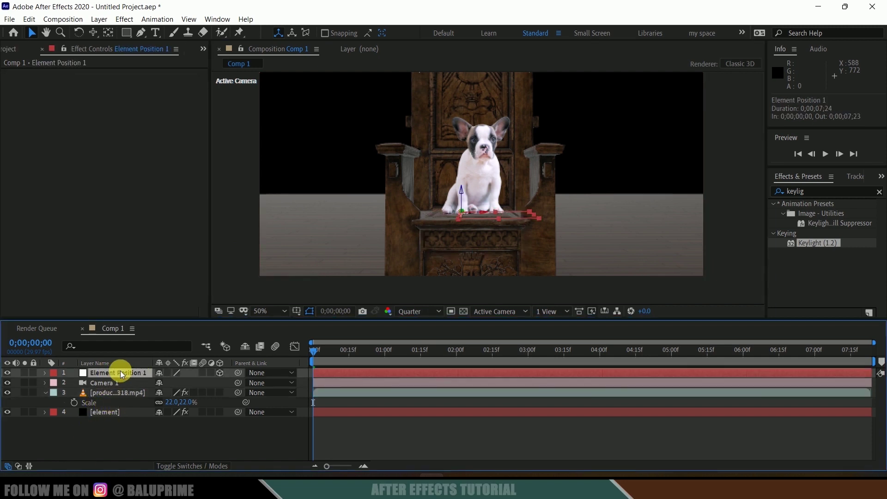
{"action": "key", "text": "p"}
{"action": "left_click", "coordinate": [95, 382]}
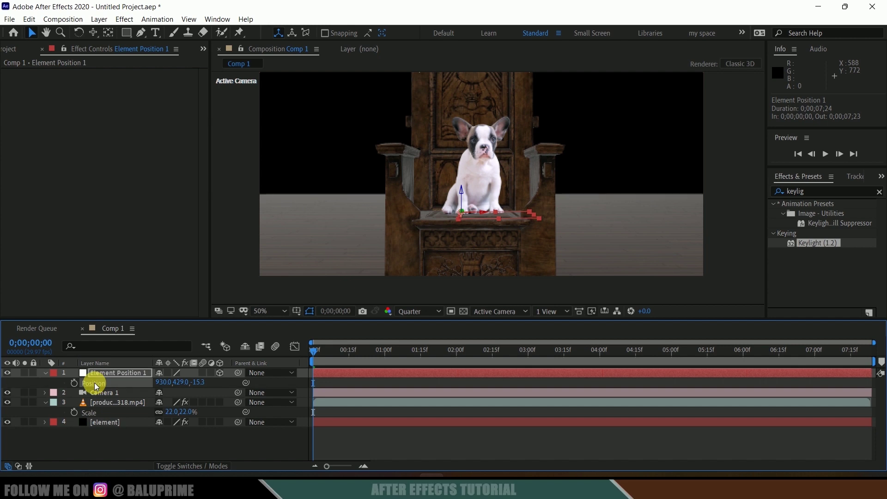
{"action": "left_click", "coordinate": [31, 19]}
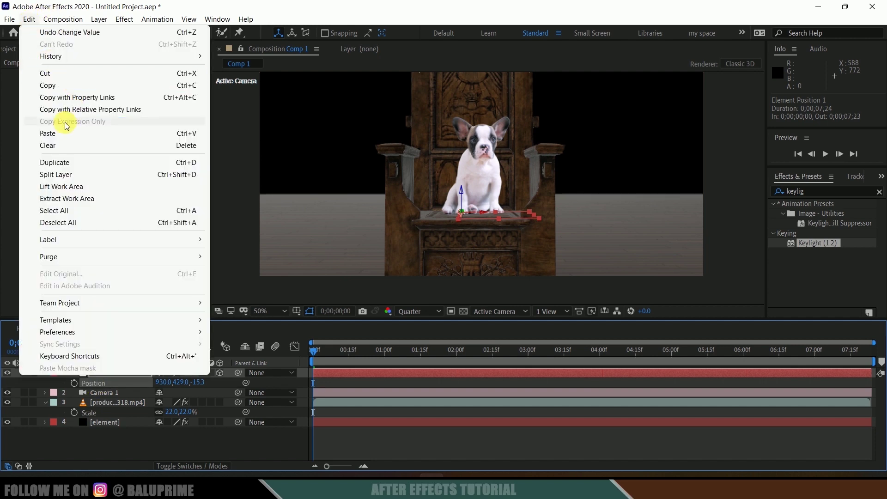
{"action": "left_click", "coordinate": [48, 85]}
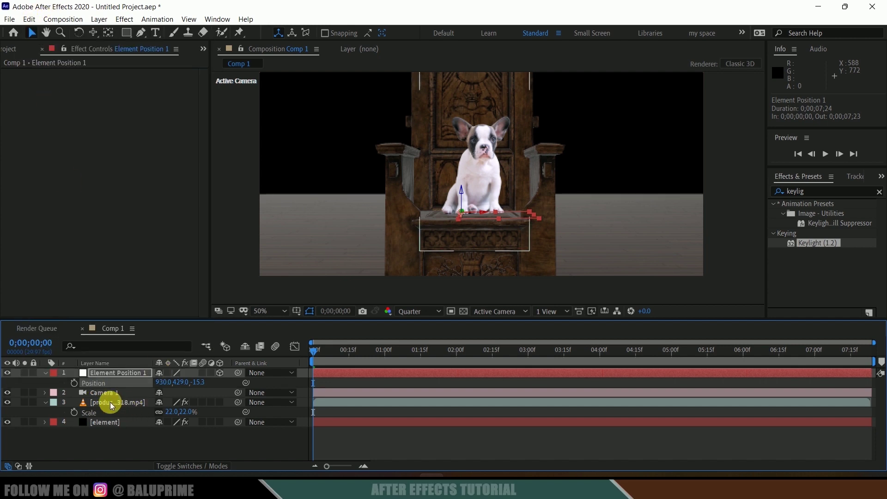
{"action": "left_click", "coordinate": [110, 402]}
{"action": "left_click", "coordinate": [39, 25]}
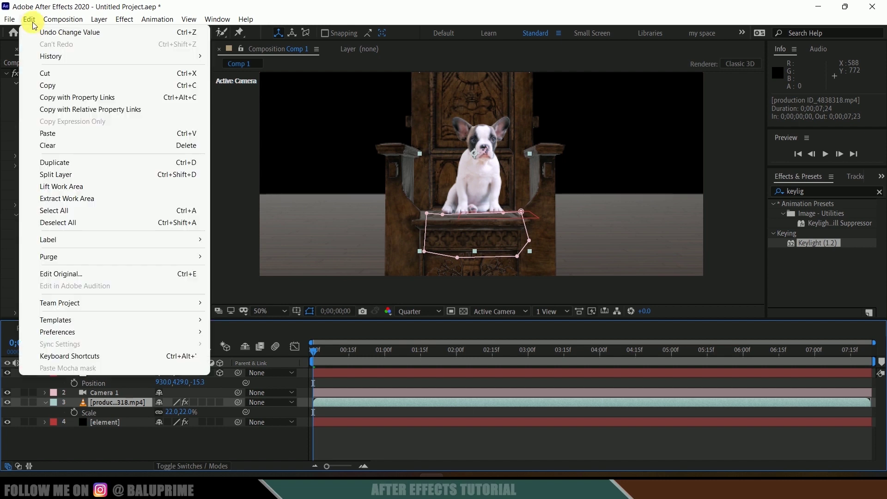
{"action": "left_click", "coordinate": [72, 136]}
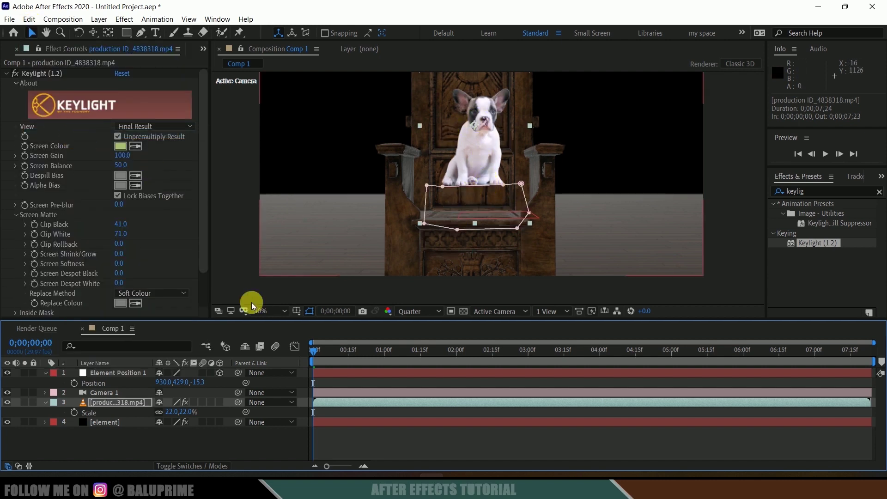
- Make the dog clip a 3D layer and set its Y Rotation to 90°
{"action": "left_click", "coordinate": [220, 402]}
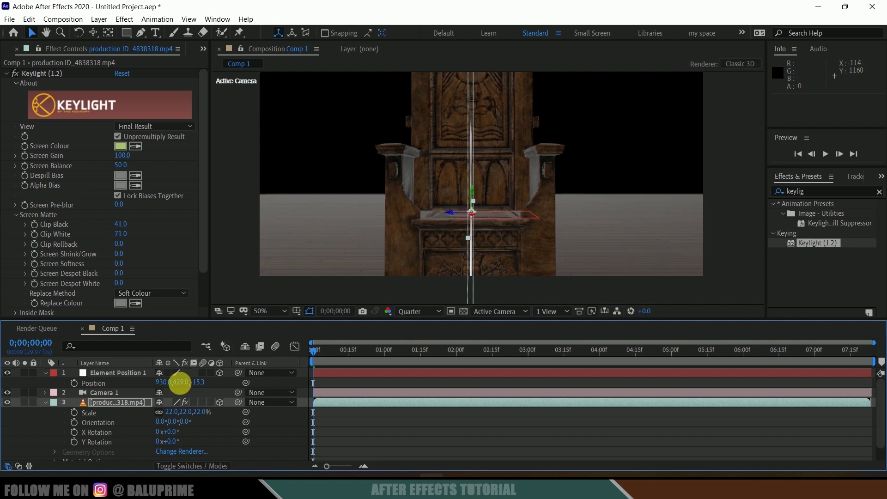
{"action": "left_click", "coordinate": [109, 401]}
{"action": "scroll", "coordinate": [126, 425], "scroll_direction": "down", "scroll_amount": 1}
{"action": "left_click_drag", "start_coordinate": [172, 434], "coordinate": [203, 428]}
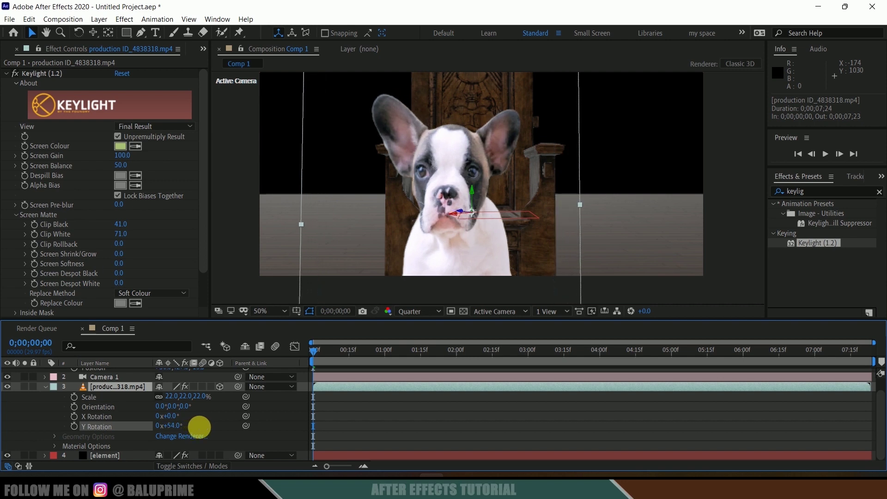
{"action": "left_click", "coordinate": [174, 425]}
{"action": "type", "text": "9"}
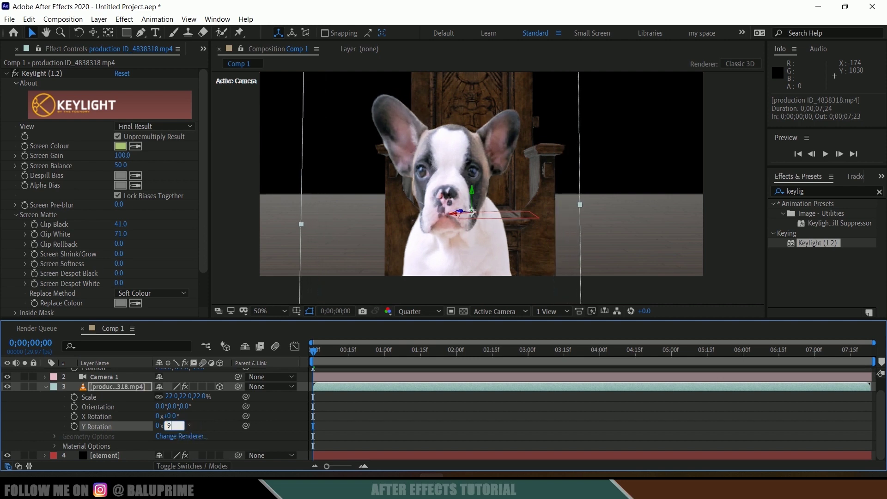
{"action": "type", "text": "0"}
{"action": "key", "text": "Return"}
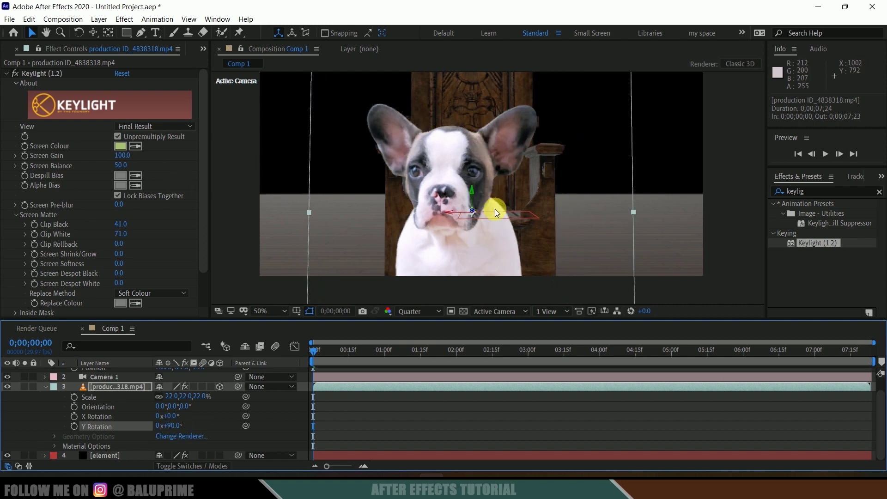
- Scale the dog clip to 8%, raise it onto the seat at about 930, 337, 0, and preview the camera move
{"action": "left_click", "coordinate": [124, 386]}
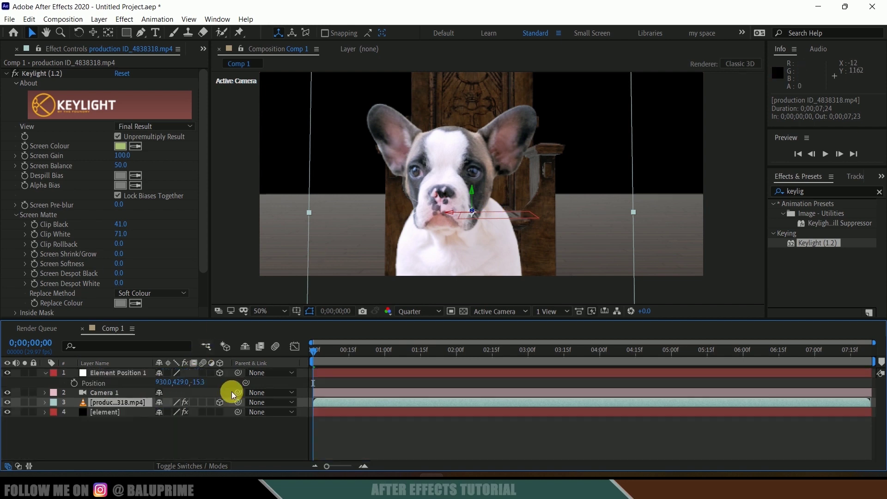
{"action": "key", "text": "s"}
{"action": "left_click_drag", "start_coordinate": [198, 412], "coordinate": [188, 409]}
{"action": "left_click_drag", "start_coordinate": [471, 195], "coordinate": [466, 171]}
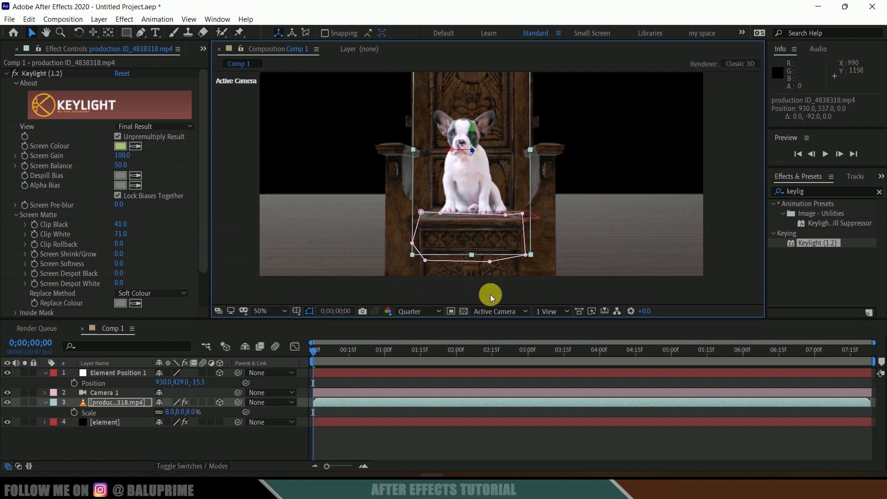
{"action": "key", "text": "space"}
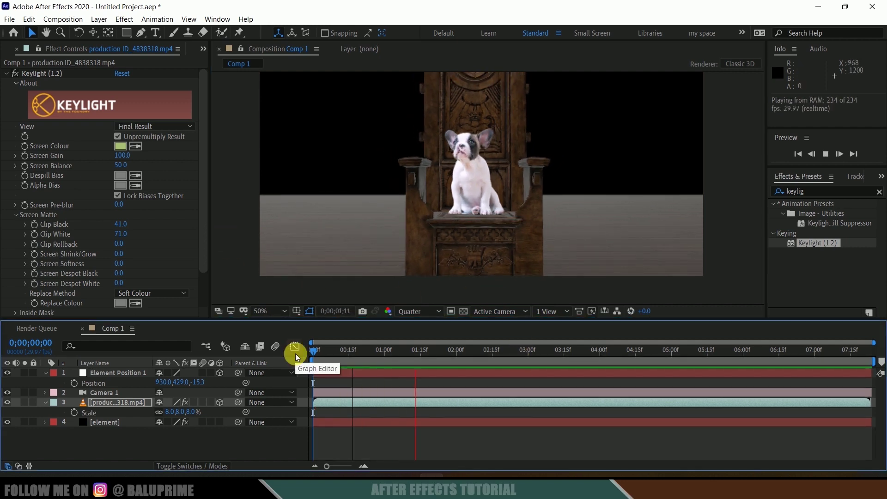
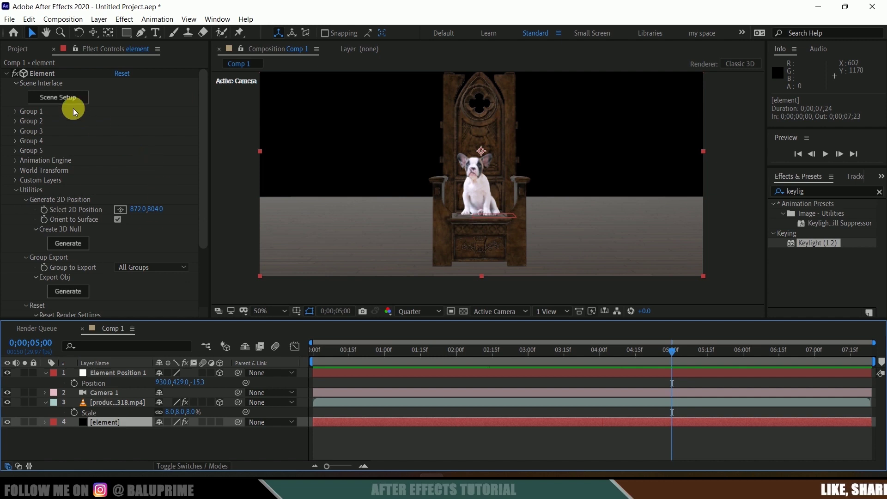
- In the Element scene setup, create a cylinder, offset it to X 1.94, and scale it into a pillar of about 35.5%, 372.5%, 35.5%
{"action": "left_click", "coordinate": [64, 98]}
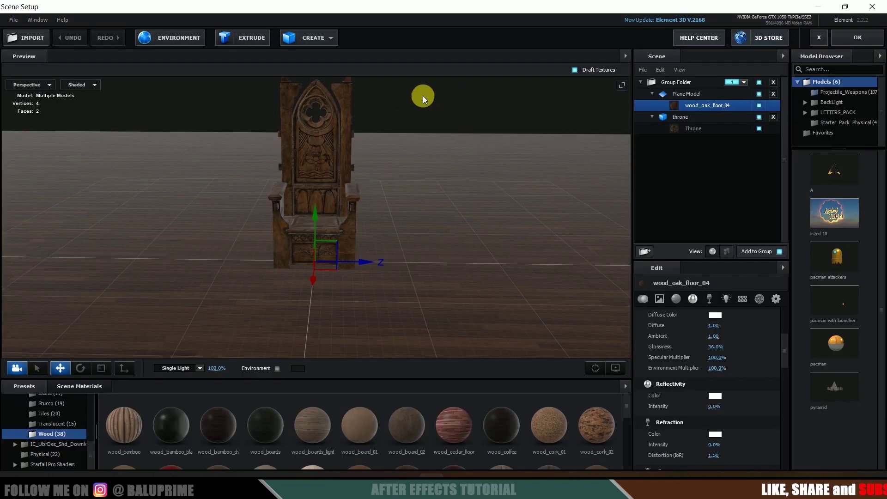
{"action": "left_click", "coordinate": [303, 42]}
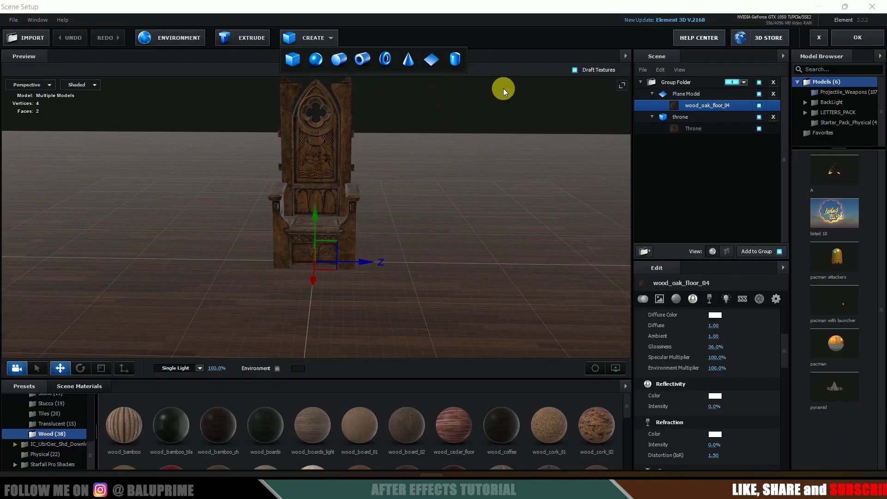
{"action": "left_click", "coordinate": [336, 60]}
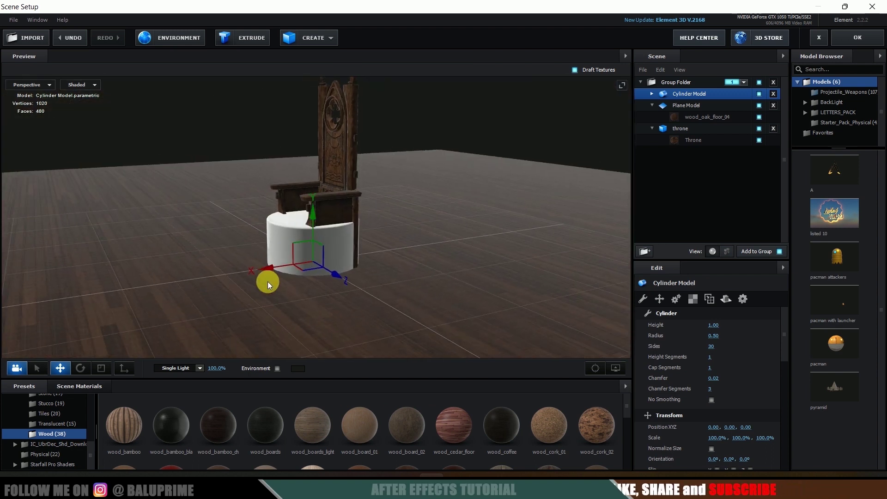
{"action": "left_click_drag", "start_coordinate": [267, 281], "coordinate": [728, 426]}
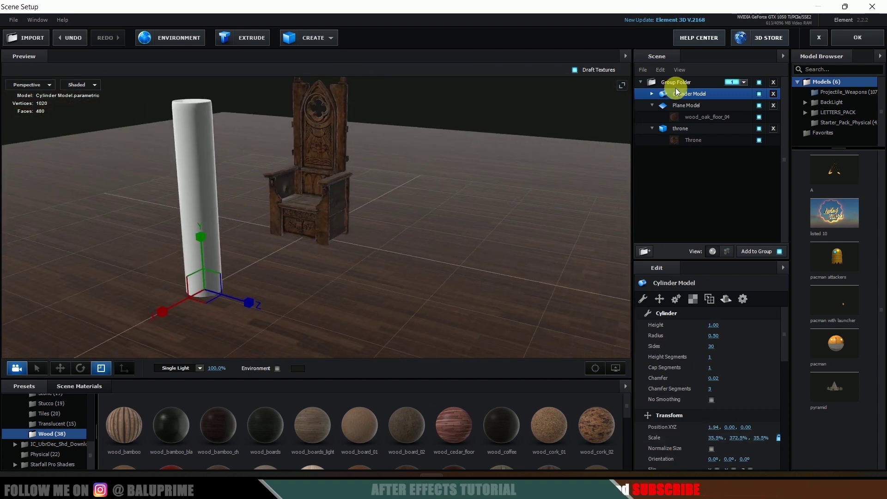
- Assign the cylinder model to auxiliary animation Channel 1 and apply the scene setup
{"action": "right_click", "coordinate": [679, 91]}
{"action": "mouse_move", "coordinate": [736, 197]}
{"action": "left_click", "coordinate": [643, 213]}
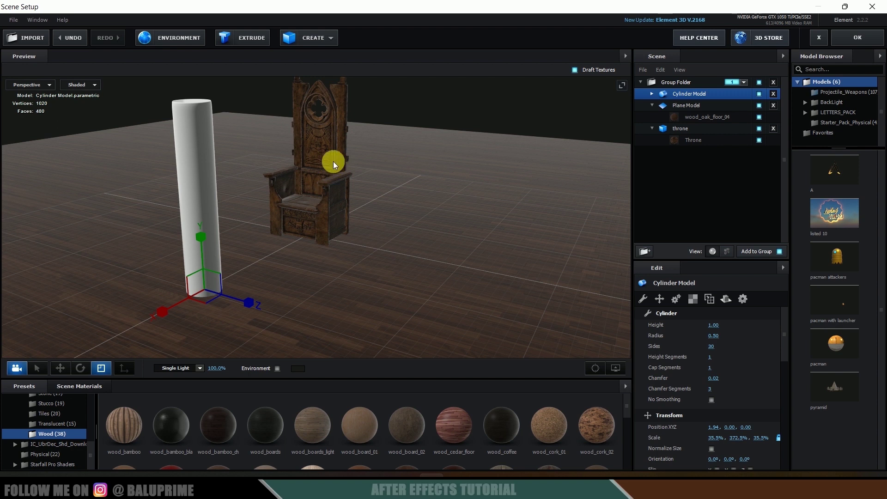
{"action": "left_click", "coordinate": [848, 38]}
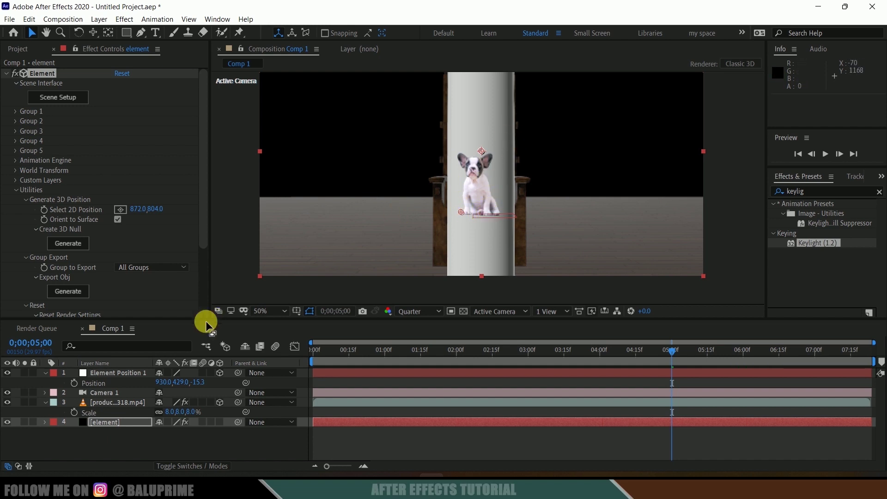
- Move the pillar through Group 1's aux Channel 1 position to about 0.17, 0.51, 0.29
{"action": "left_click", "coordinate": [110, 424]}
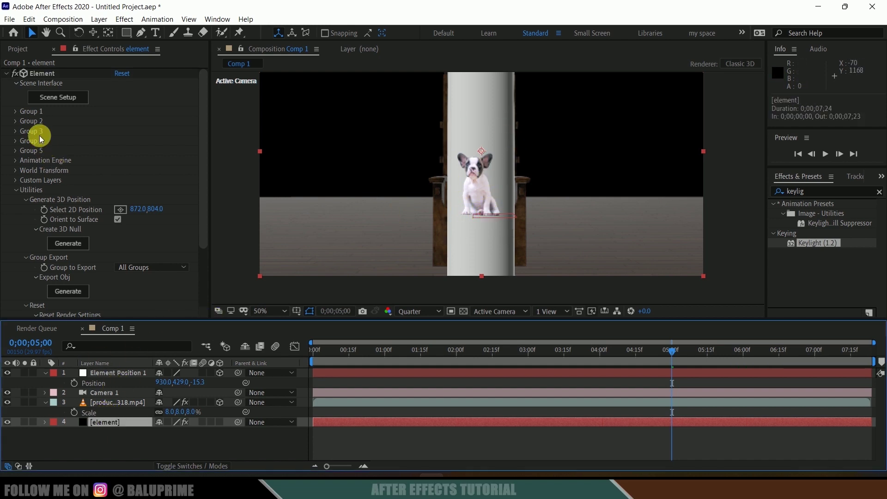
{"action": "left_click", "coordinate": [15, 112]}
{"action": "left_click", "coordinate": [24, 151]}
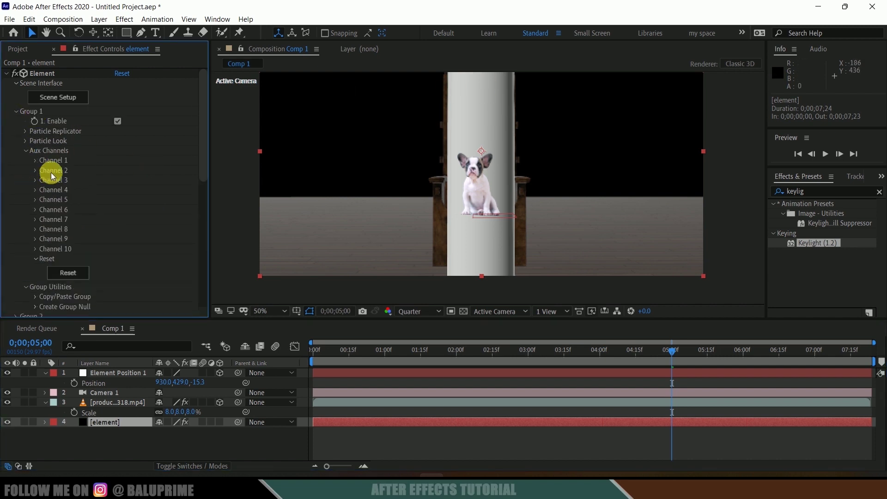
{"action": "left_click", "coordinate": [34, 160]}
{"action": "left_click_drag", "start_coordinate": [122, 193], "coordinate": [140, 179]}
{"action": "mouse_move", "coordinate": [129, 210]}
{"action": "left_mouse_down"}
{"action": "mouse_move", "coordinate": [121, 198]}
{"action": "mouse_move", "coordinate": [151, 201]}
{"action": "mouse_move", "coordinate": [111, 206]}
{"action": "left_mouse_up"}
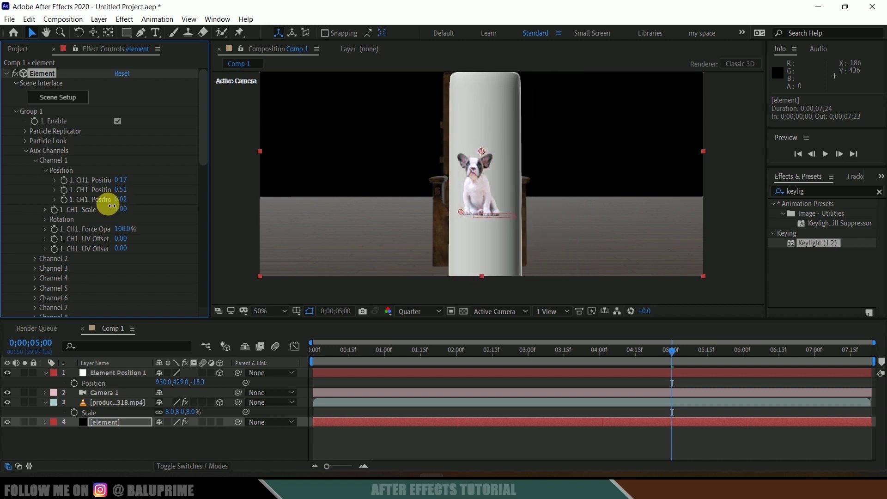
{"action": "mouse_move", "coordinate": [112, 206]}
{"action": "left_mouse_down"}
{"action": "mouse_move", "coordinate": [105, 201]}
{"action": "mouse_move", "coordinate": [126, 202]}
{"action": "left_mouse_up"}
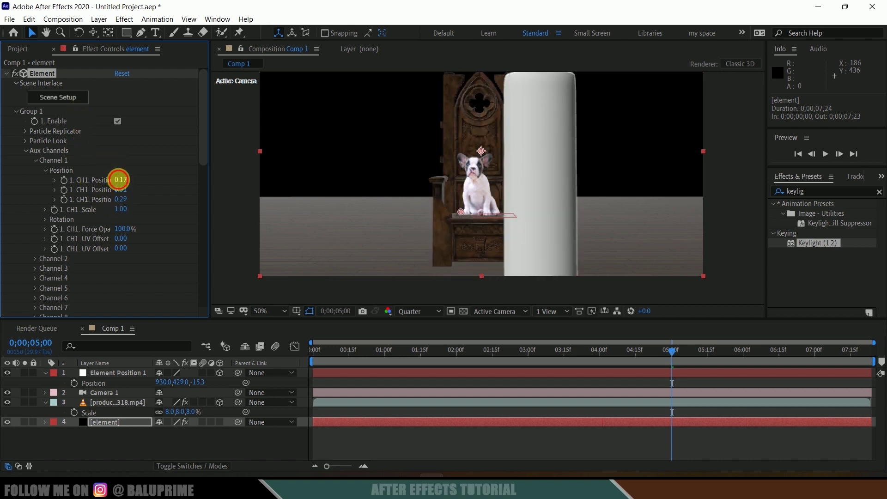
- Reset all three aux Channel 1 position values of Group 1 to 0
{"action": "type", "text": "00"}
{"action": "key", "text": "Return"}
{"action": "type", "text": "0"}
{"action": "key", "text": "Return"}
{"action": "type", "text": "0"}
{"action": "key", "text": "Return"}
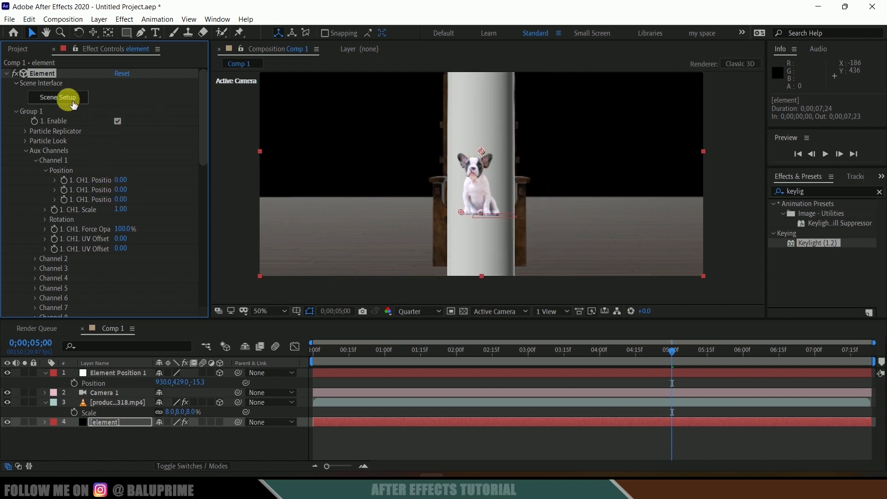
- In the Element scene setup, remove the cylinder model and import the 3D sequence starting at untitled_000001.obj with Bottom alignment
{"action": "left_click", "coordinate": [57, 98]}
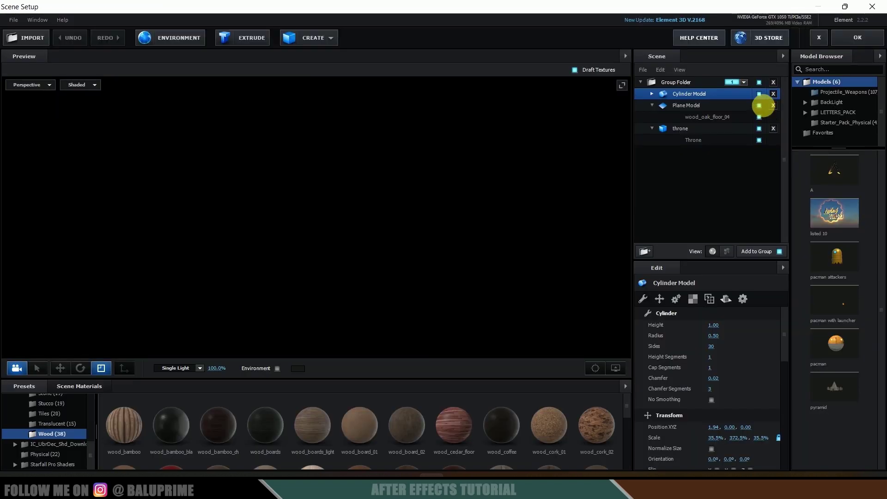
{"action": "left_click", "coordinate": [771, 94]}
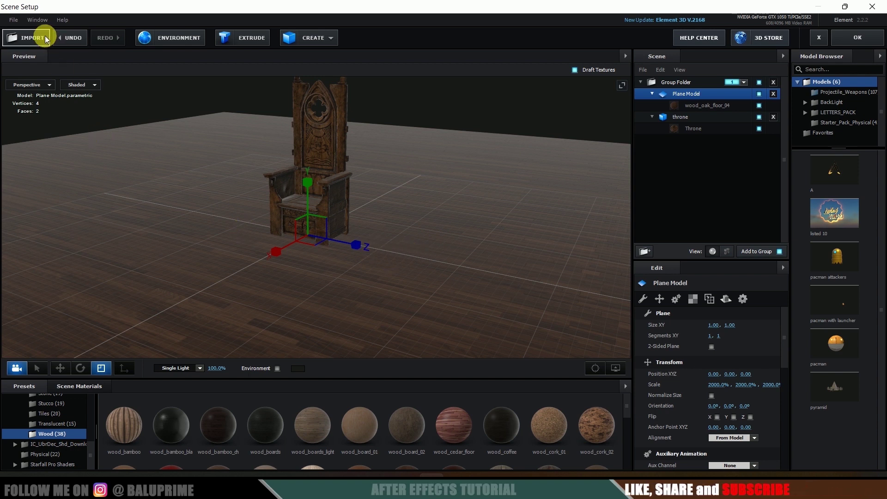
{"action": "left_click", "coordinate": [14, 20]}
{"action": "mouse_move", "coordinate": [19, 33]}
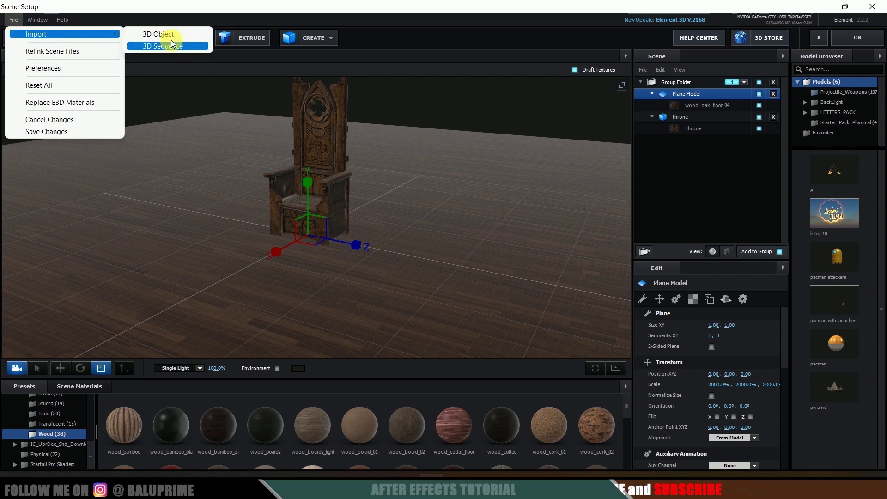
{"action": "left_click", "coordinate": [171, 47]}
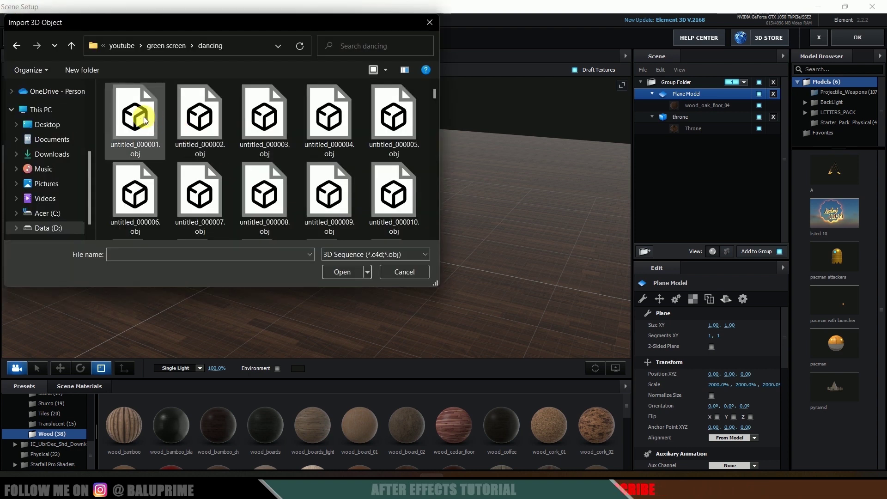
{"action": "left_click", "coordinate": [150, 132]}
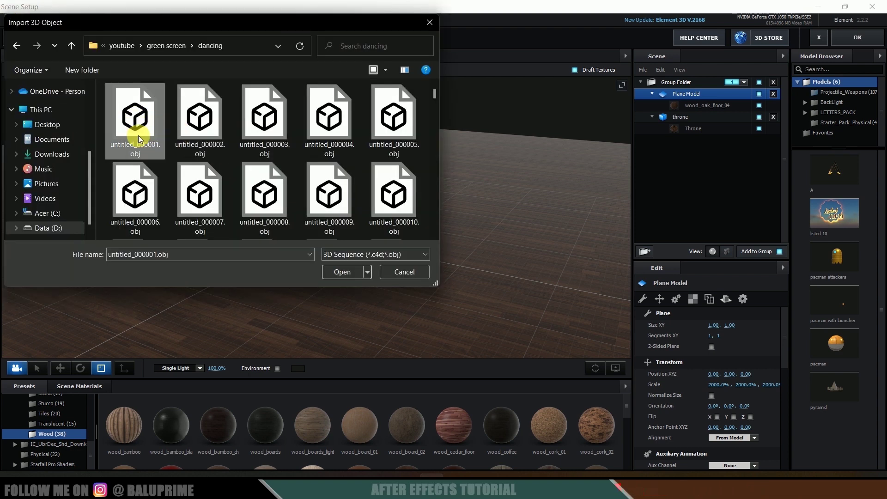
{"action": "left_click", "coordinate": [342, 272]}
{"action": "left_click", "coordinate": [486, 281]}
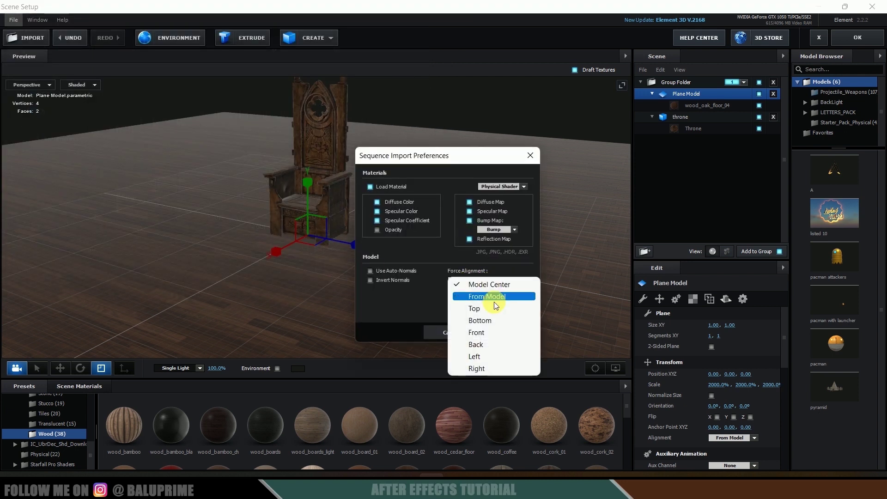
{"action": "left_click", "coordinate": [487, 321]}
{"action": "left_click", "coordinate": [509, 332]}
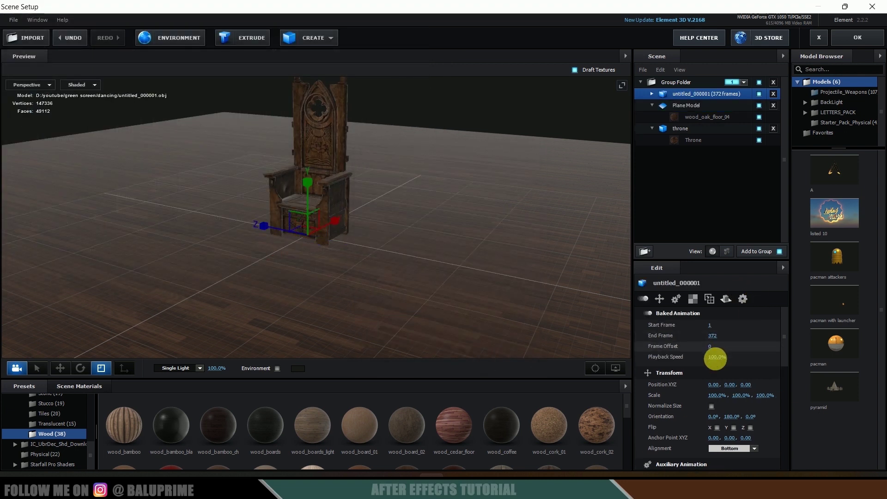
- Normalize the size of the imported figure sequence and assign it to auxiliary animation Channel 1
{"action": "left_click", "coordinate": [711, 406]}
{"action": "left_click_drag", "start_coordinate": [380, 278], "coordinate": [412, 281]}
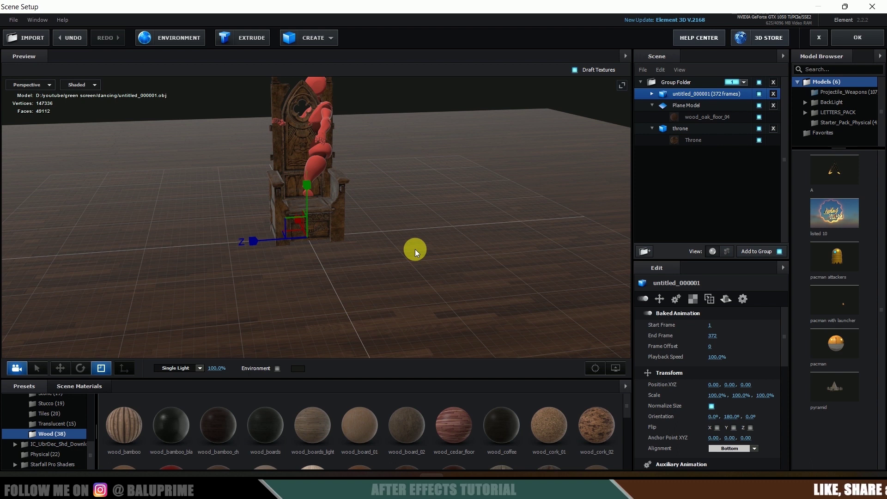
{"action": "left_click_drag", "start_coordinate": [382, 247], "coordinate": [481, 250]}
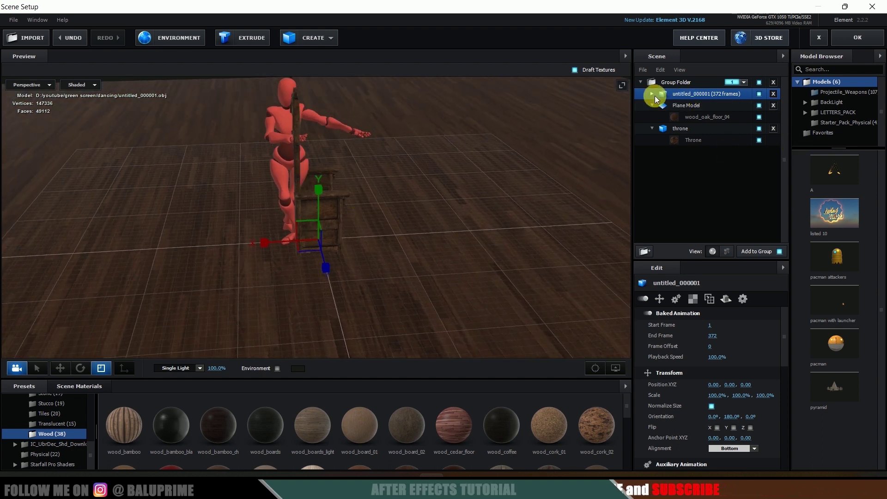
{"action": "right_click", "coordinate": [684, 98]}
{"action": "mouse_move", "coordinate": [753, 203]}
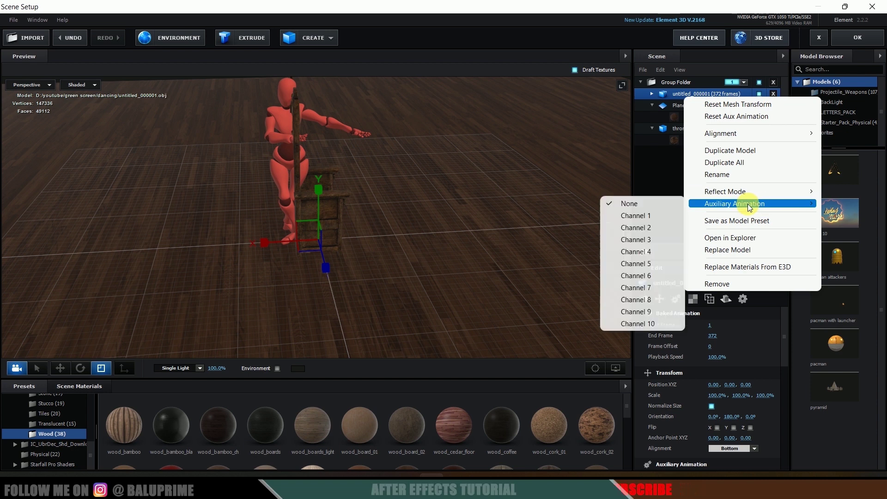
{"action": "left_click", "coordinate": [643, 216]}
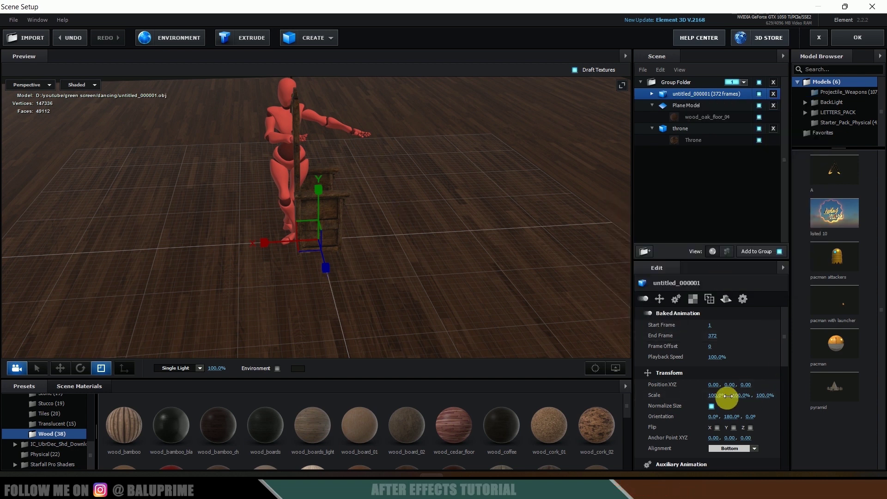
- Scale the figure uniformly down to about 64%, fine-tune its size, and apply the scene setup
{"action": "left_click_drag", "start_coordinate": [723, 395], "coordinate": [696, 399]}
{"action": "left_click_drag", "start_coordinate": [431, 263], "coordinate": [397, 265]}
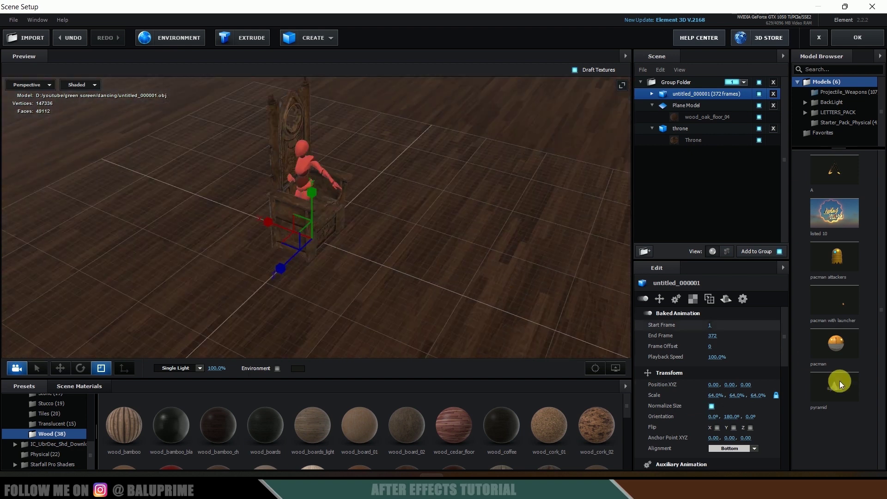
{"action": "left_click_drag", "start_coordinate": [715, 396], "coordinate": [727, 396]}
{"action": "left_click", "coordinate": [869, 41]}
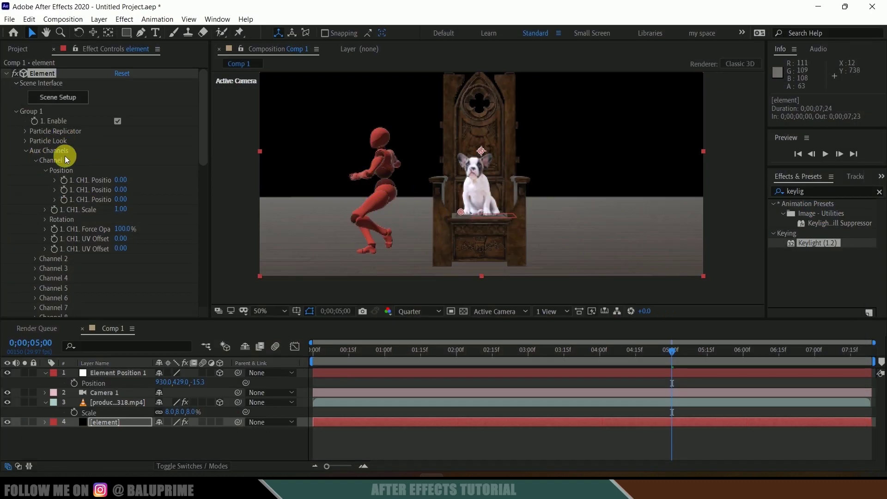
- At the first frame, set the Y rotation of Group 1's aux Channel 1 to 90°
{"action": "left_click", "coordinate": [45, 220]}
{"action": "left_click", "coordinate": [323, 349]}
{"action": "key", "text": "Home"}
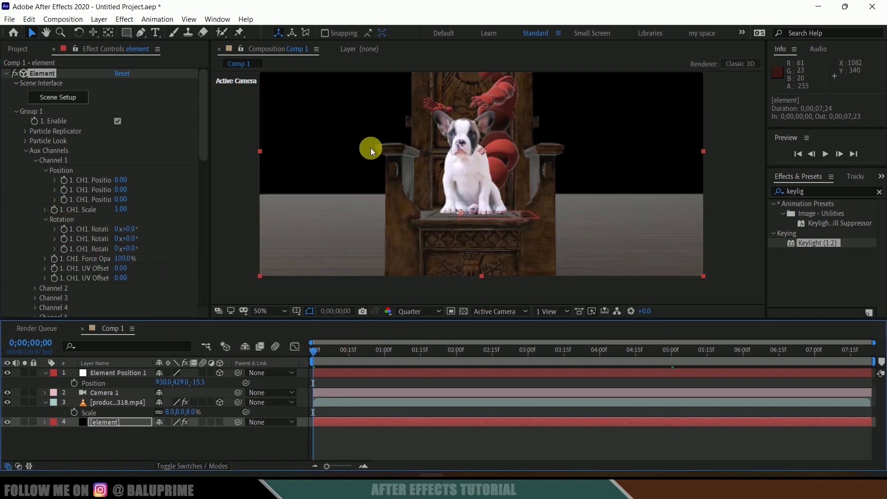
{"action": "left_click_drag", "start_coordinate": [127, 239], "coordinate": [164, 237]}
{"action": "type", "text": "90"}
{"action": "key", "text": "Return"}
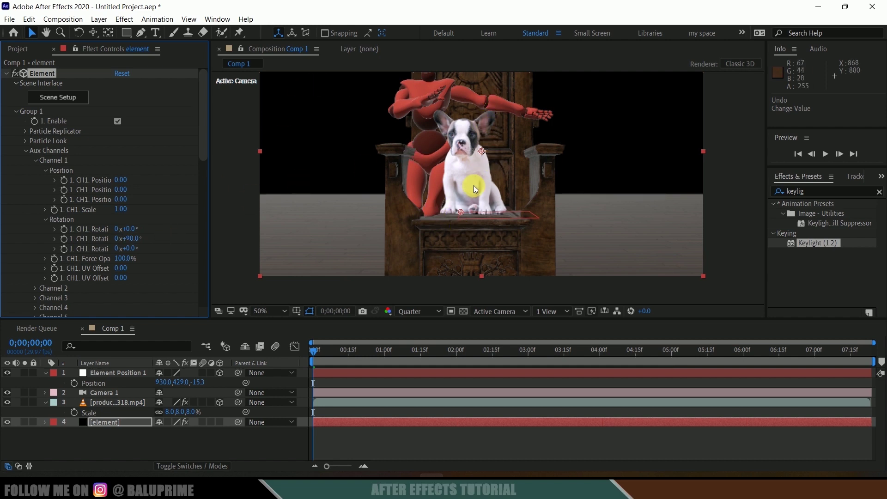
- Move the figure through the aux Channel 1 position to about 0.83, 0.00, 0.82 and preview the animation
{"action": "left_click_drag", "start_coordinate": [265, 239], "coordinate": [533, 234]}
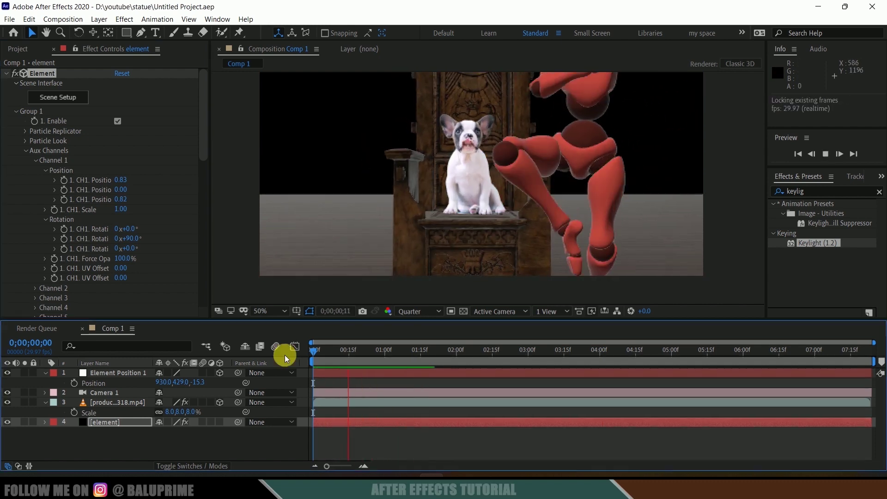
{"action": "key", "text": "space"}
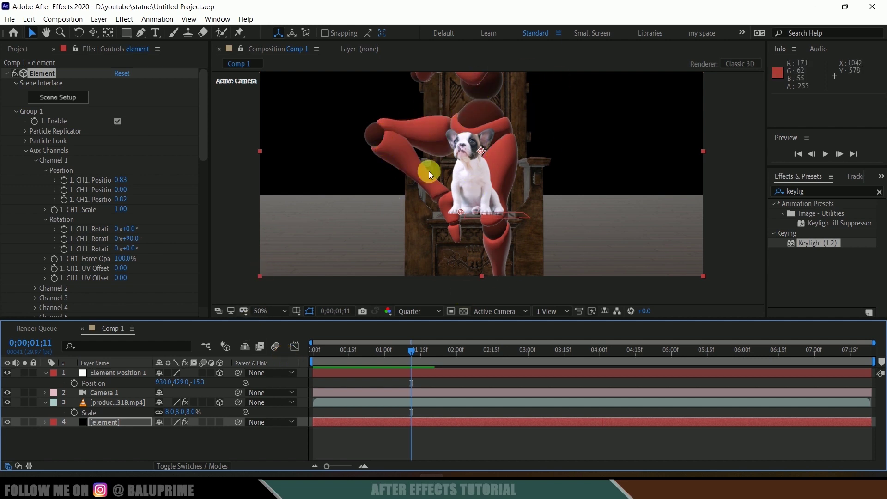
- Duplicate the element layer and place the copy directly above the dog video layer
{"action": "left_click", "coordinate": [112, 423]}
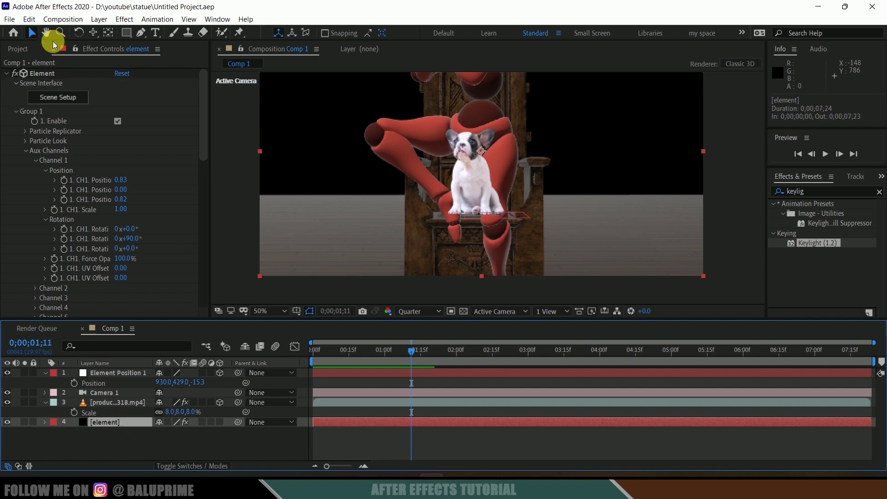
{"action": "left_click", "coordinate": [29, 19]}
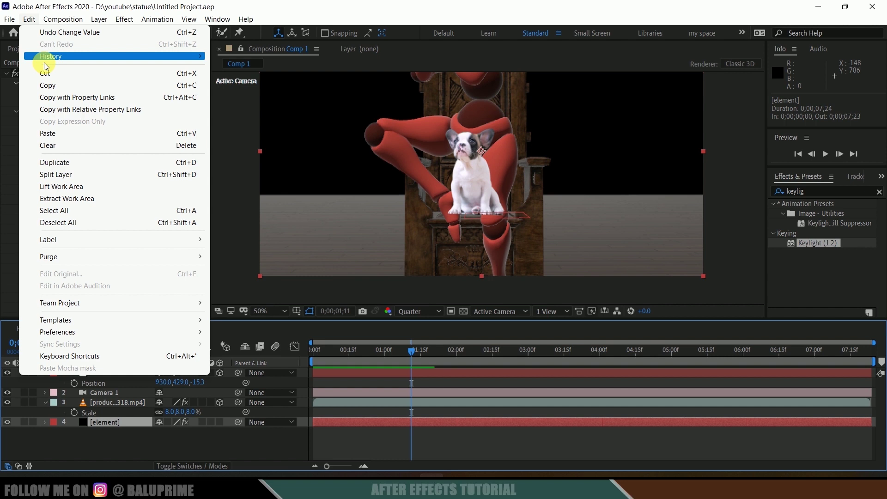
{"action": "left_click", "coordinate": [60, 162]}
{"action": "left_click_drag", "start_coordinate": [103, 422], "coordinate": [110, 402]}
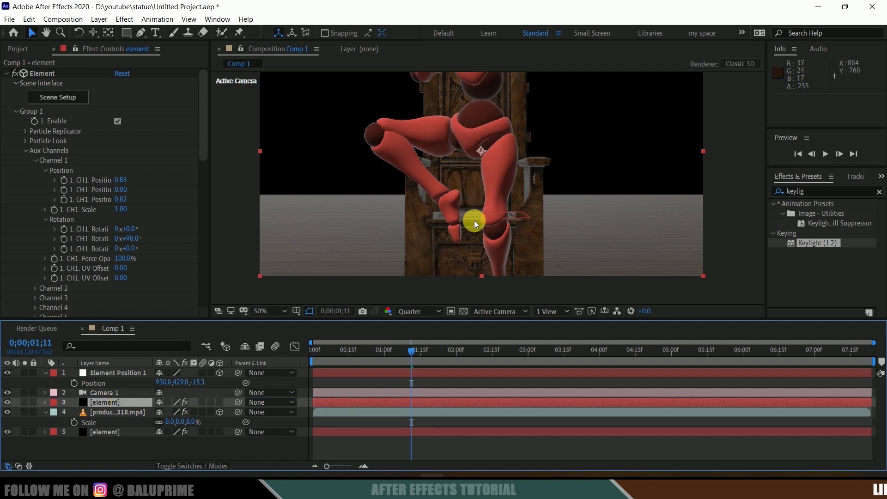
- Set the upper element layer's Output Show option to World Position
{"action": "left_click", "coordinate": [107, 403]}
{"action": "scroll", "coordinate": [170, 151], "scroll_direction": "down", "scroll_amount": 2}
{"action": "scroll", "coordinate": [170, 151], "scroll_direction": "down", "scroll_amount": 15}
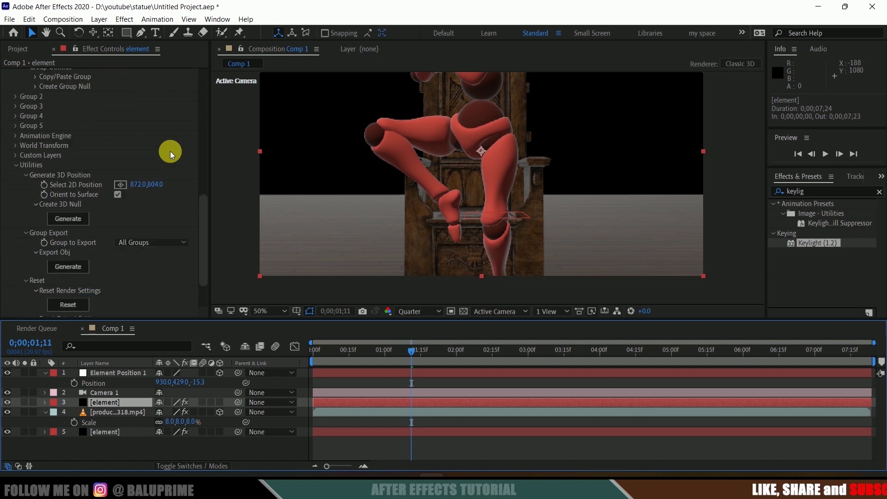
{"action": "left_click", "coordinate": [16, 301]}
{"action": "scroll", "coordinate": [42, 245], "scroll_direction": "down", "scroll_amount": 10}
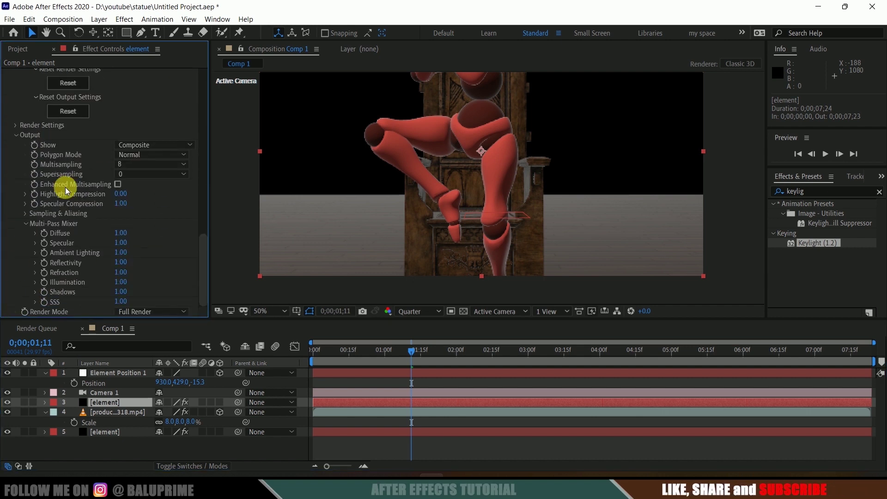
{"action": "left_click", "coordinate": [131, 145]}
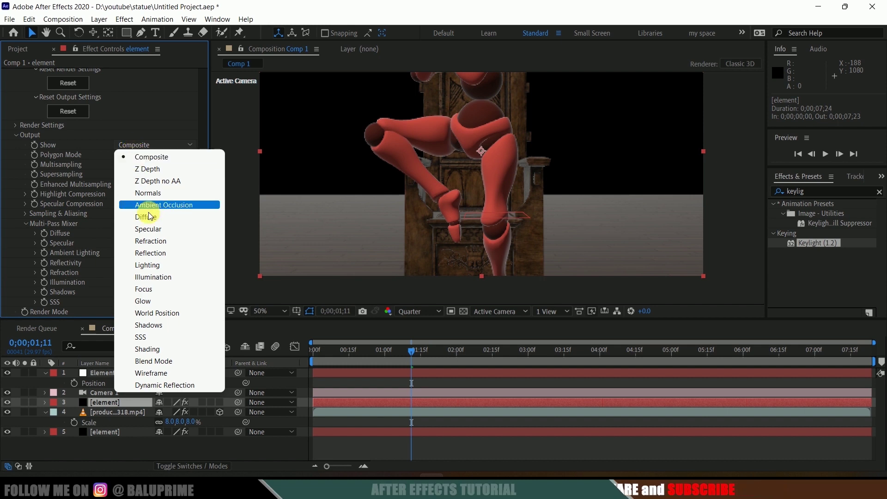
{"action": "left_click", "coordinate": [168, 311]}
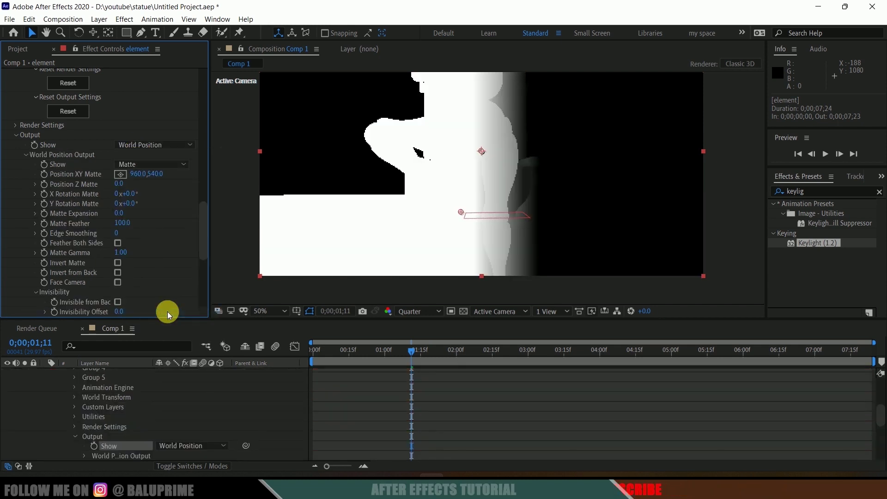
- At the last frame, set the world position Y Rotation Matte of the upper element layer to -90°
{"action": "key", "text": "End"}
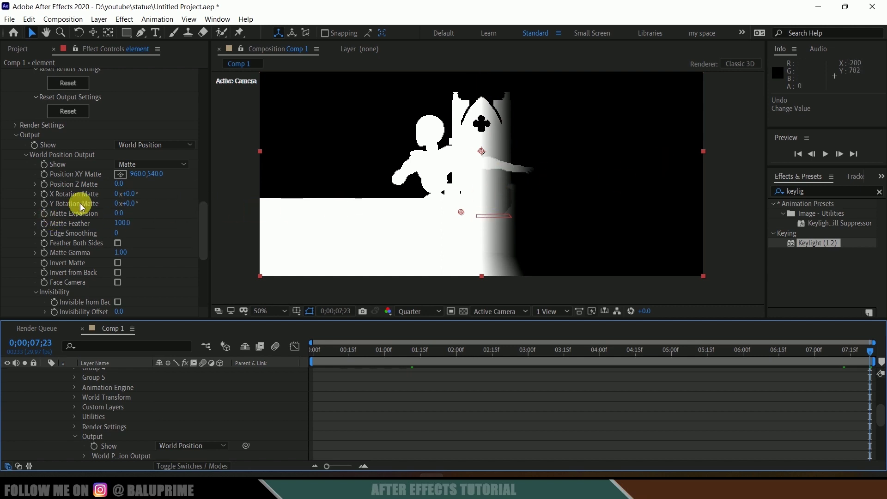
{"action": "left_click", "coordinate": [137, 205]}
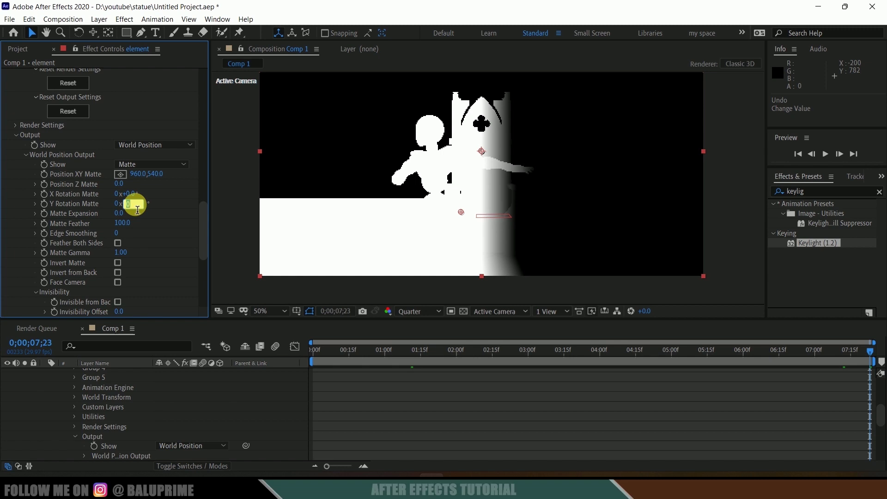
{"action": "type", "text": "-9"}
{"action": "key", "text": "Return"}
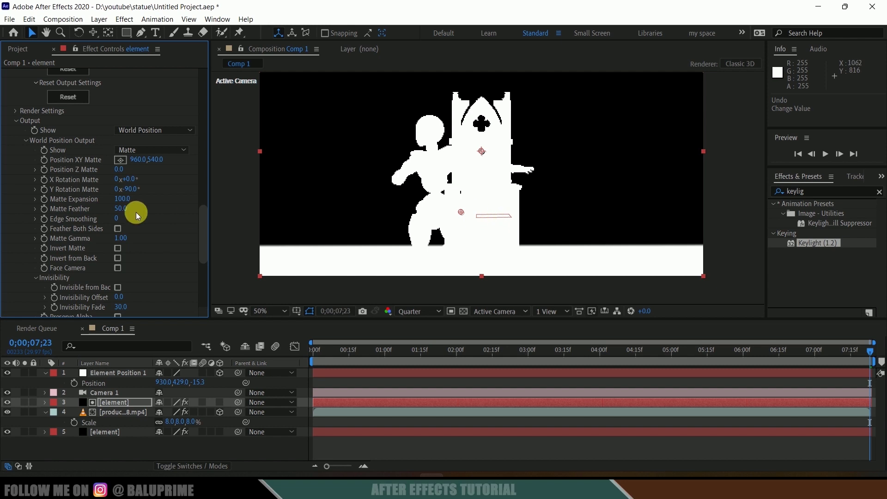
- Set both Matte Expansion and Matte Feather of the world position matte to 0
{"action": "left_click_drag", "start_coordinate": [121, 200], "coordinate": [121, 199]}
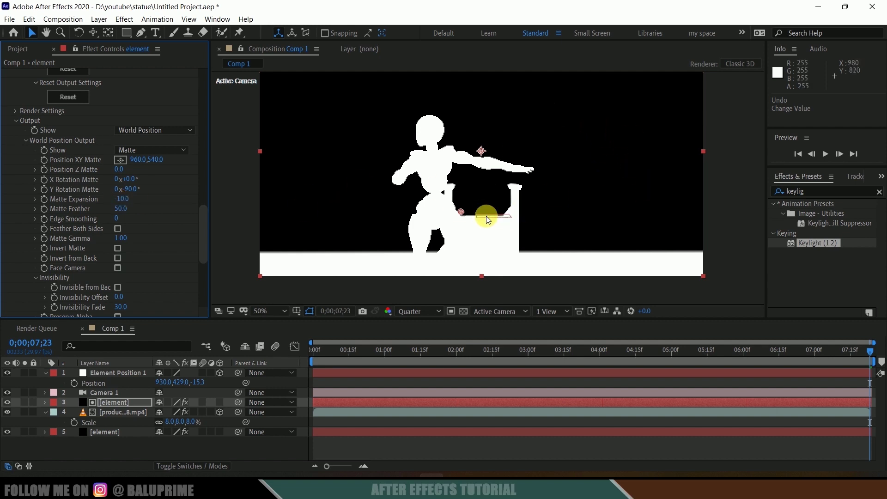
{"action": "left_click", "coordinate": [126, 204]}
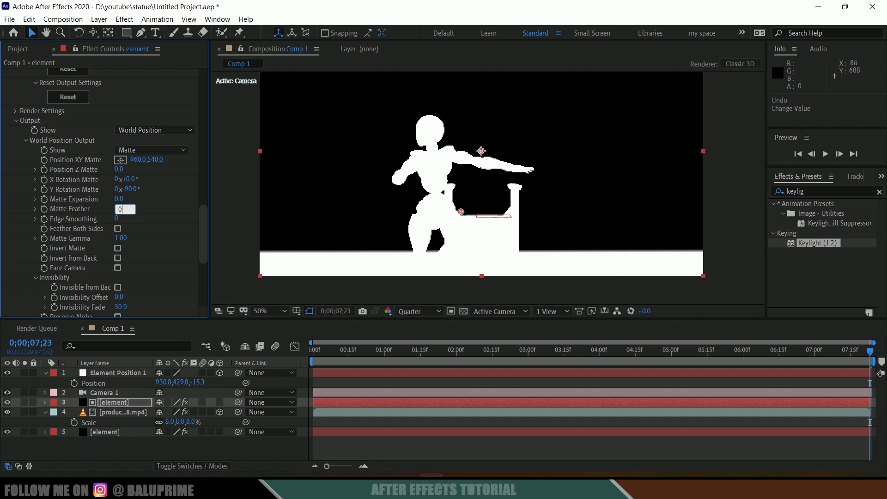
{"action": "key", "text": "Return"}
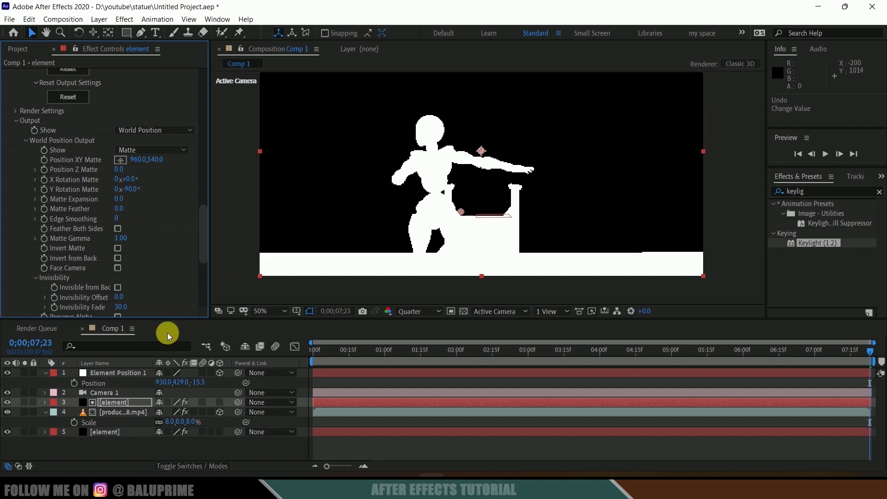
- Apply a Luma Inverted track matte from the upper element layer to the dog video and check it at frames 20 and 26
{"action": "left_click", "coordinate": [118, 412]}
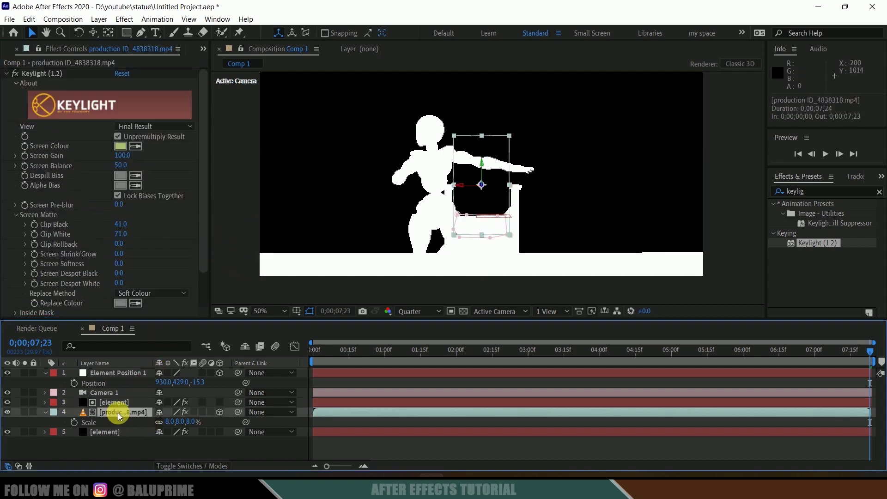
{"action": "left_click", "coordinate": [207, 465]}
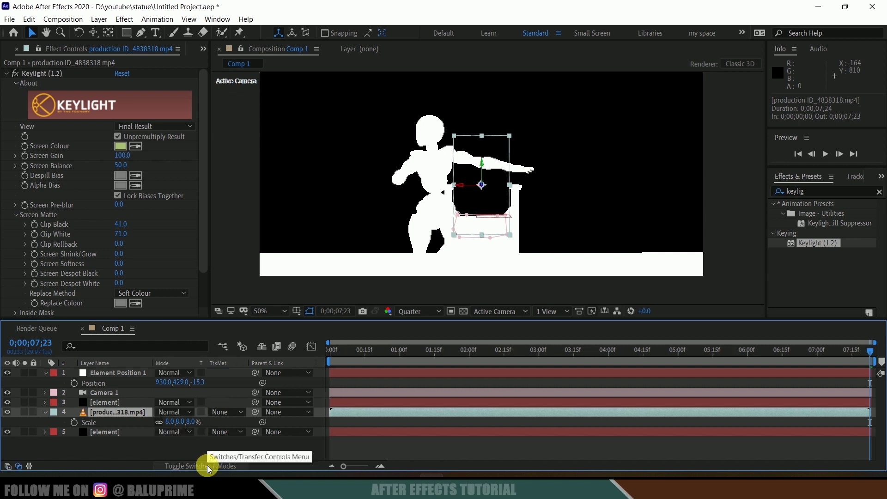
{"action": "left_click", "coordinate": [217, 412]}
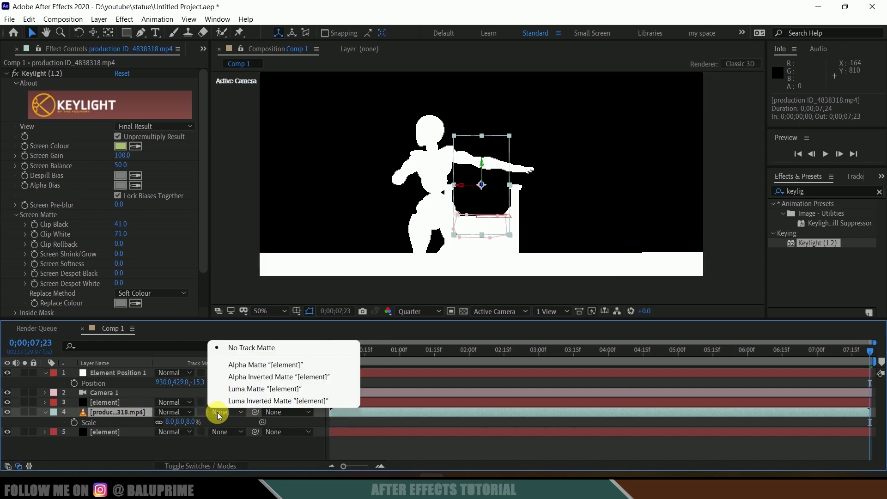
{"action": "left_click", "coordinate": [244, 399]}
{"action": "left_click", "coordinate": [377, 350]}
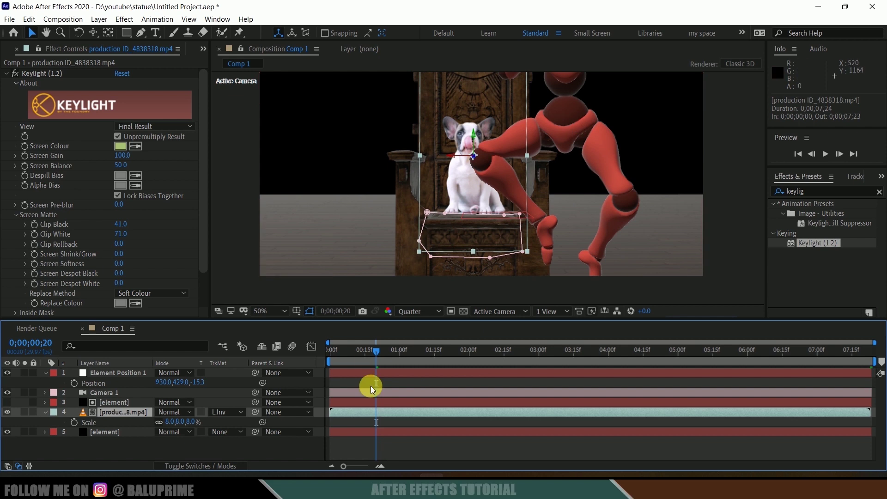
{"action": "left_click", "coordinate": [390, 351]}
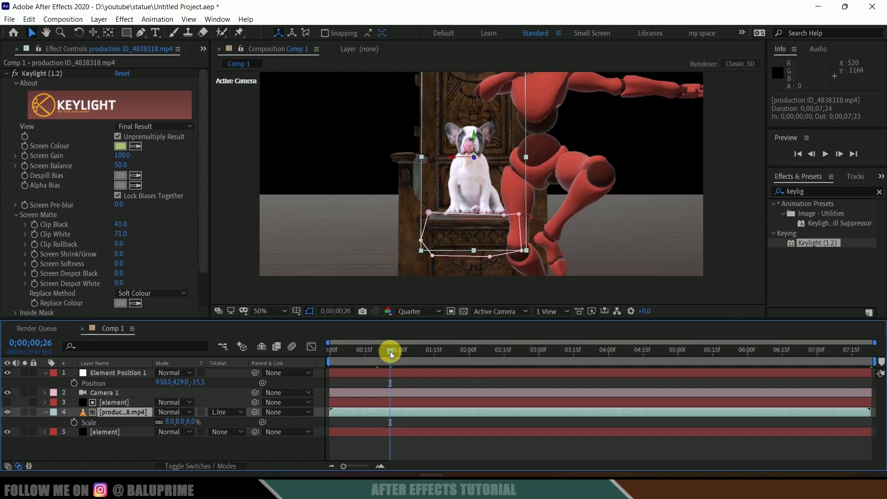
- Check how the figure occludes the dog at 0;00;01;17, 0;00;02;14 and 0;00;03;26, and return to the first frame
{"action": "left_click", "coordinate": [439, 351]}
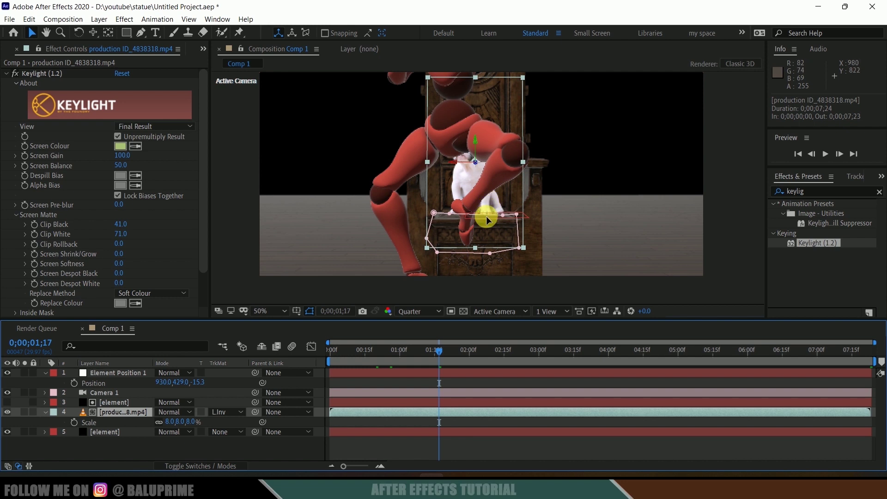
{"action": "left_click", "coordinate": [504, 352]}
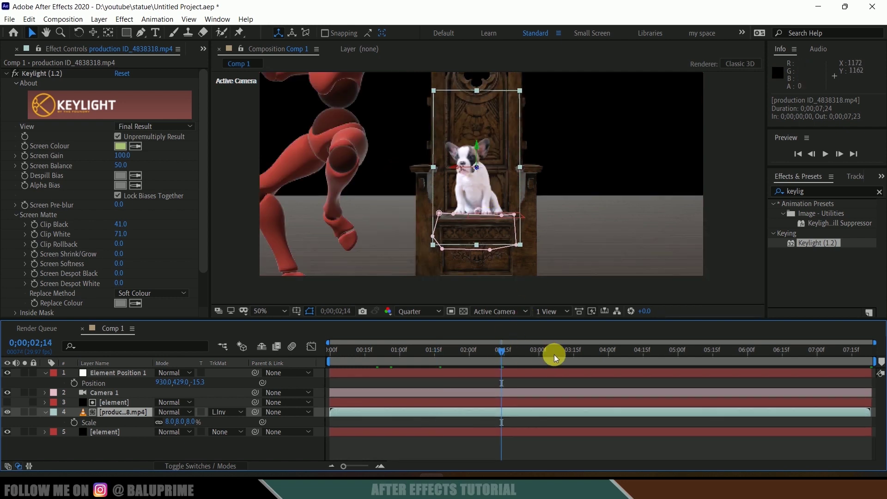
{"action": "left_click", "coordinate": [594, 358]}
{"action": "left_click", "coordinate": [599, 359]}
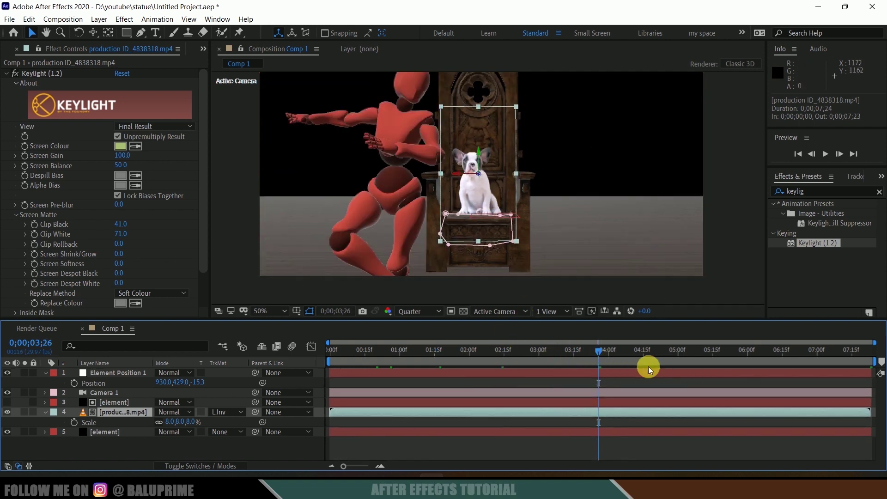
{"action": "key", "text": "Home"}
{"action": "key", "text": "c"}
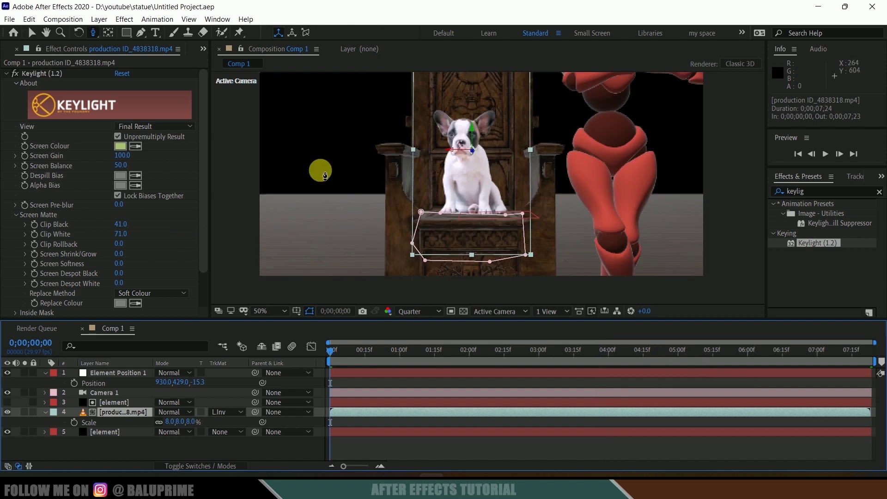
{"action": "scroll", "coordinate": [177, 226], "scroll_direction": "down", "scroll_amount": 2}
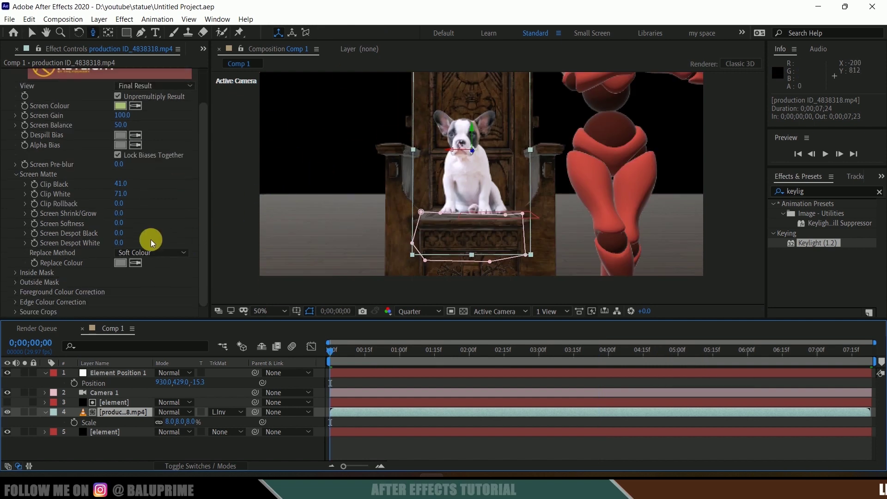
- Enable ambient occlusion in the lower element layer's render settings and set its AO Mode to Ray-Traced
{"action": "left_click", "coordinate": [109, 431]}
{"action": "left_click_drag", "start_coordinate": [206, 129], "coordinate": [219, 301]}
{"action": "left_click", "coordinate": [16, 293]}
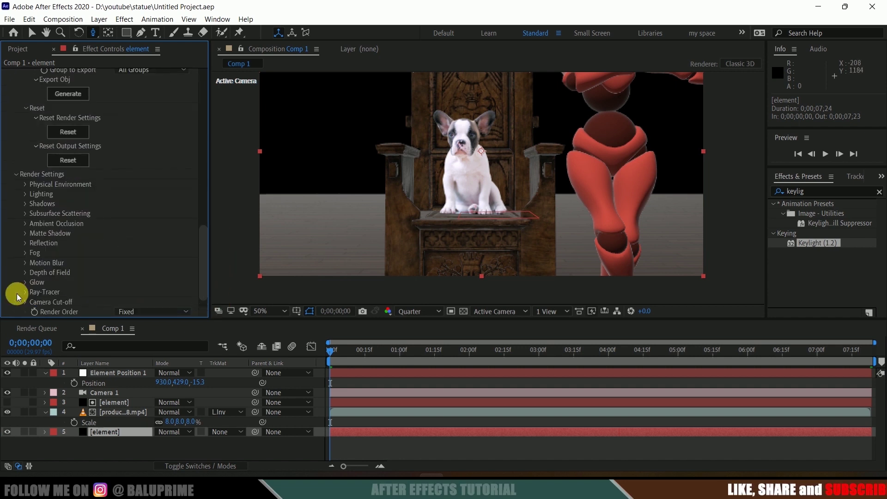
{"action": "left_click", "coordinate": [25, 223]}
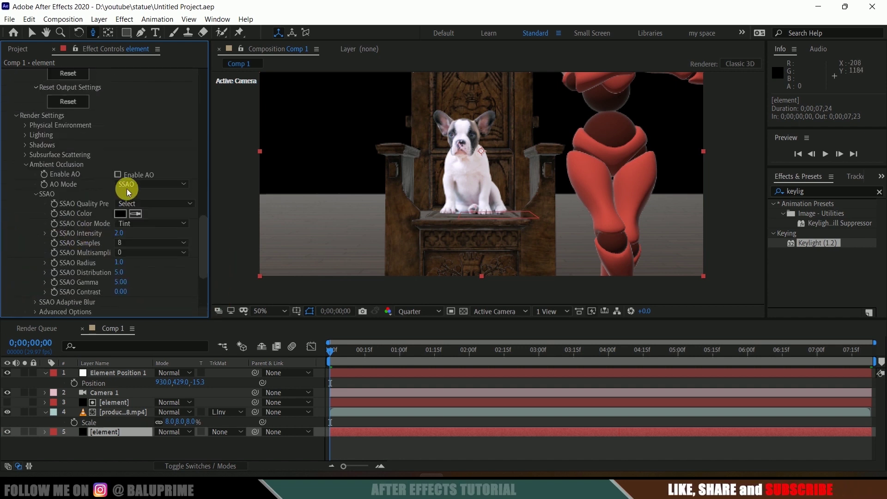
{"action": "left_click", "coordinate": [119, 173]}
{"action": "left_click", "coordinate": [152, 203]}
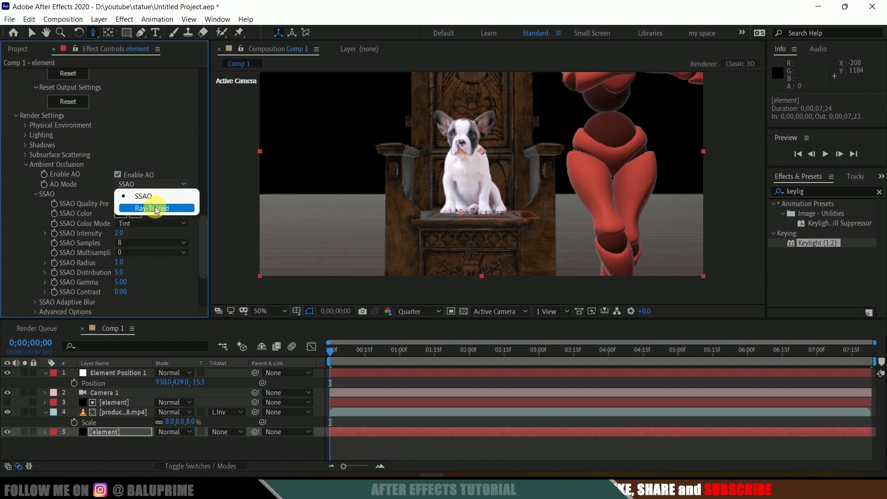
{"action": "left_click", "coordinate": [154, 207]}
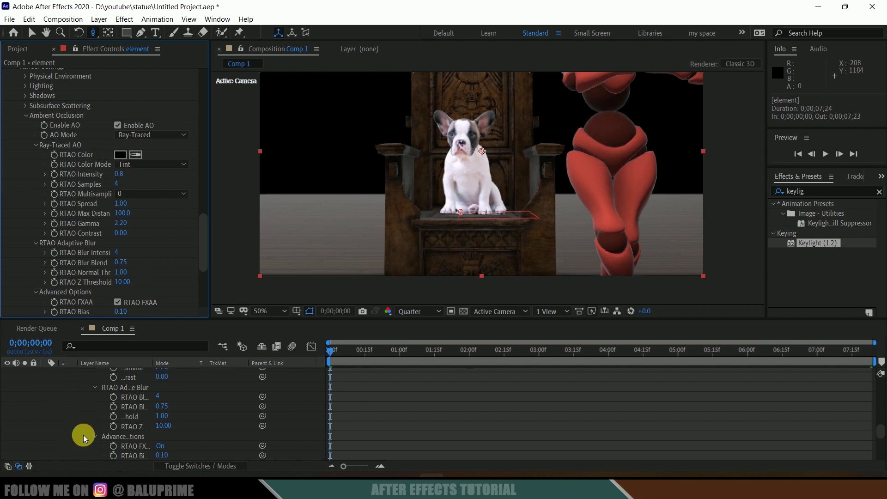
- Add a white parallel light above the lower element layer with 100% intensity and Casts Shadows enabled
{"action": "scroll", "coordinate": [76, 420], "scroll_direction": "up", "scroll_amount": 5}
{"action": "scroll", "coordinate": [70, 409], "scroll_direction": "up", "scroll_amount": 5}
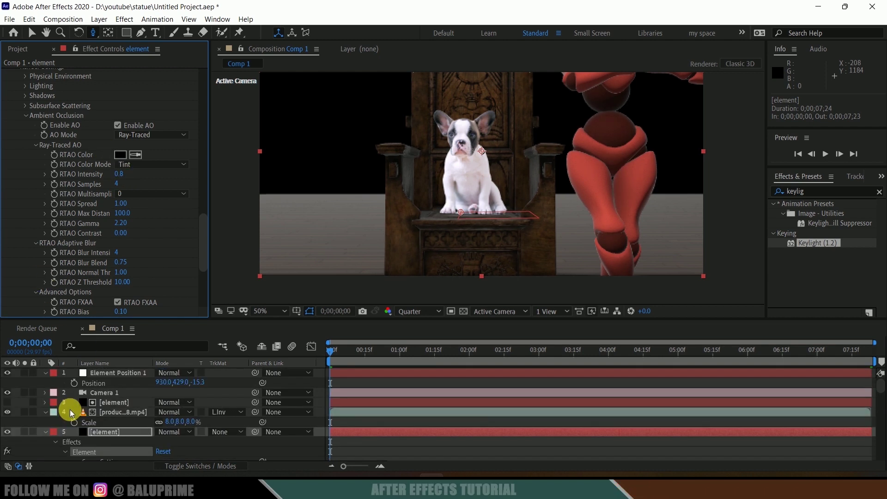
{"action": "left_click", "coordinate": [99, 19]}
{"action": "mouse_move", "coordinate": [111, 32]}
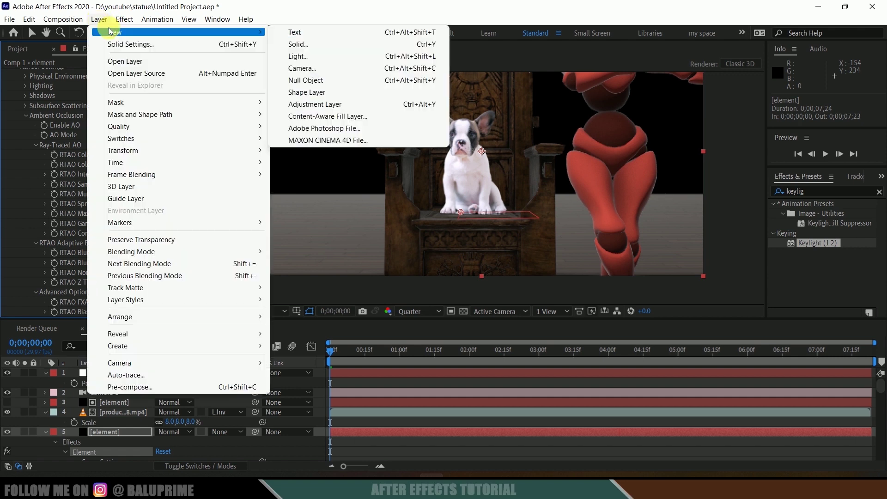
{"action": "left_click", "coordinate": [300, 56]}
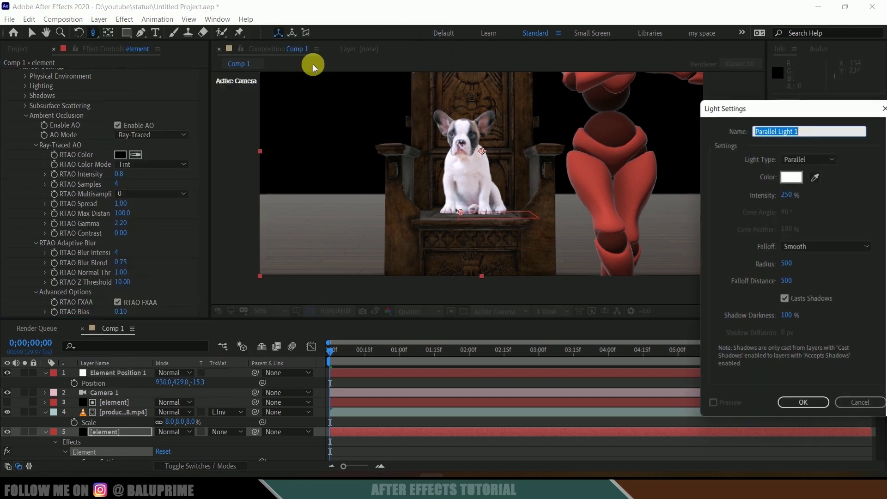
{"action": "left_click", "coordinate": [793, 196]}
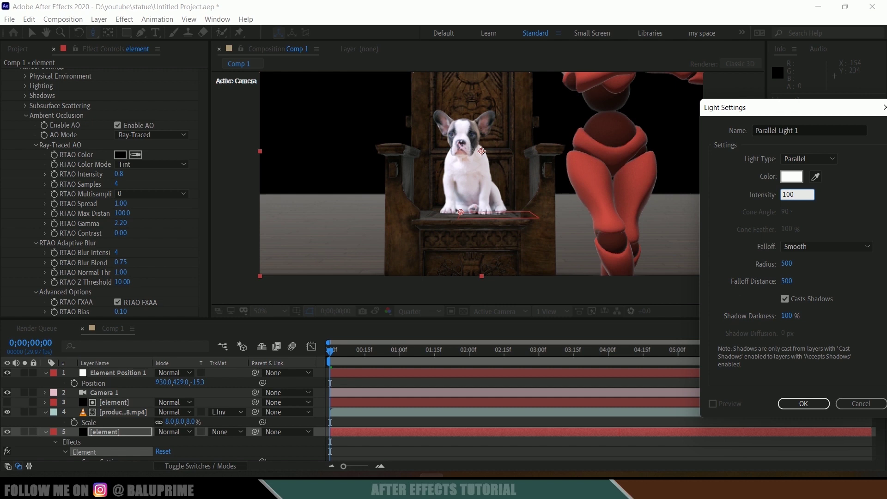
{"action": "left_click", "coordinate": [753, 298]}
{"action": "left_click", "coordinate": [785, 299]}
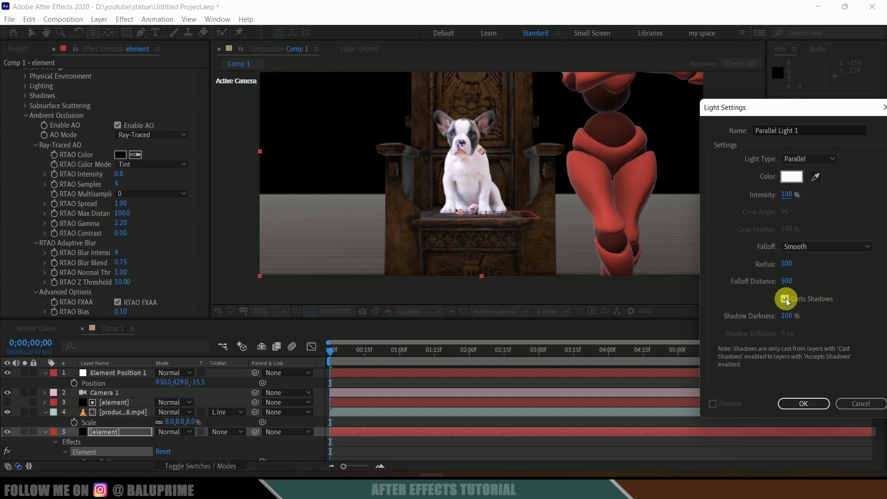
{"action": "left_click", "coordinate": [803, 403]}
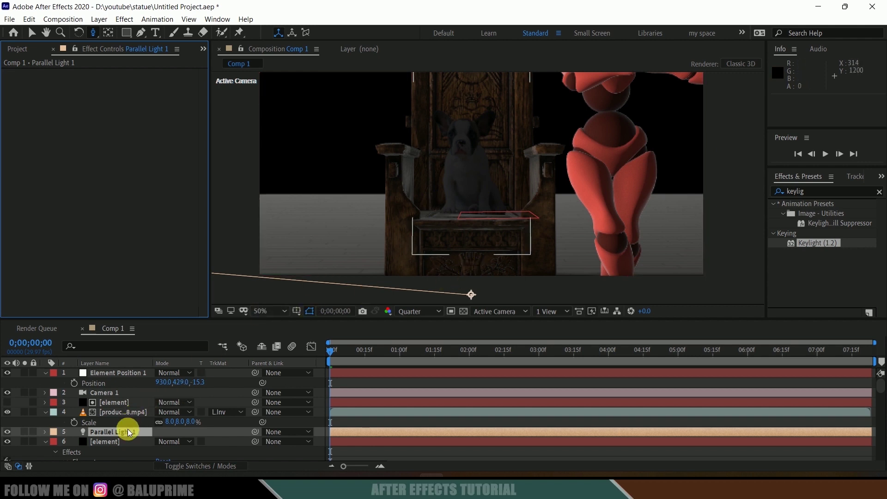
- At the last frame, move the parallel light to position 1086, 338, 395.3
{"action": "left_click", "coordinate": [871, 352]}
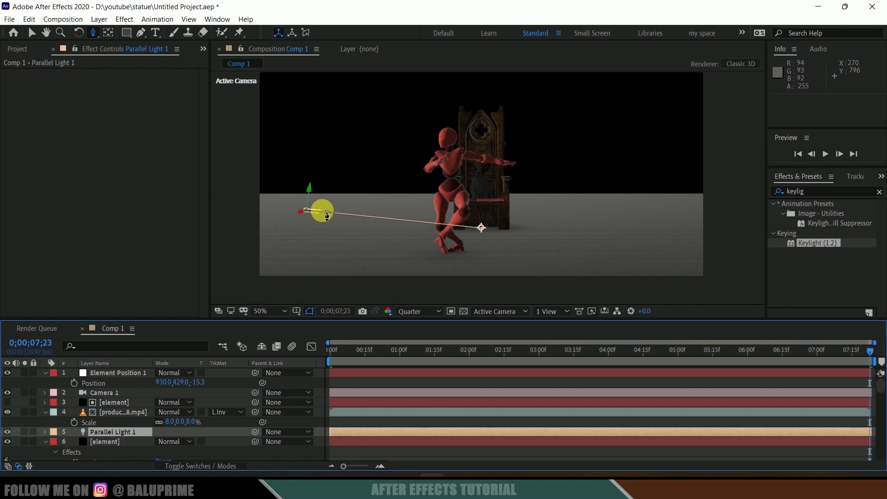
{"action": "left_click", "coordinate": [100, 433]}
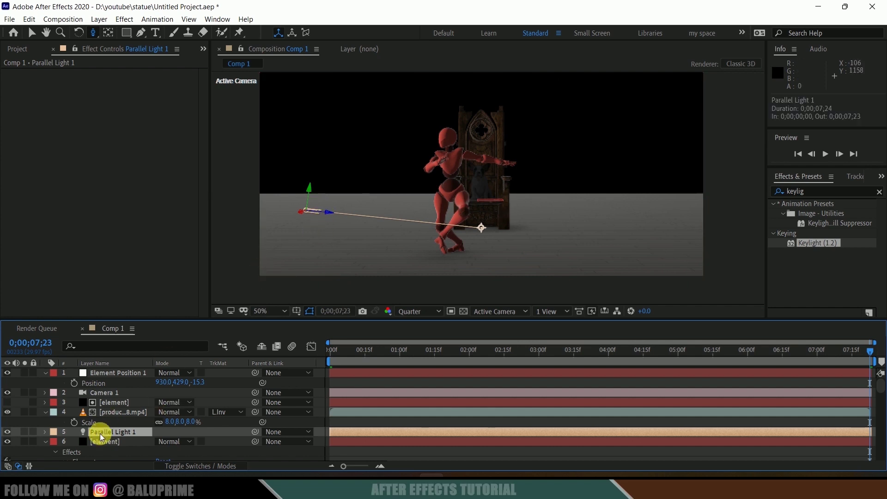
{"action": "key", "text": "p"}
{"action": "scroll", "coordinate": [144, 431], "scroll_direction": "down", "scroll_amount": 2}
{"action": "left_click_drag", "start_coordinate": [171, 417], "coordinate": [621, 405]}
{"action": "left_click_drag", "start_coordinate": [203, 411], "coordinate": [115, 420]}
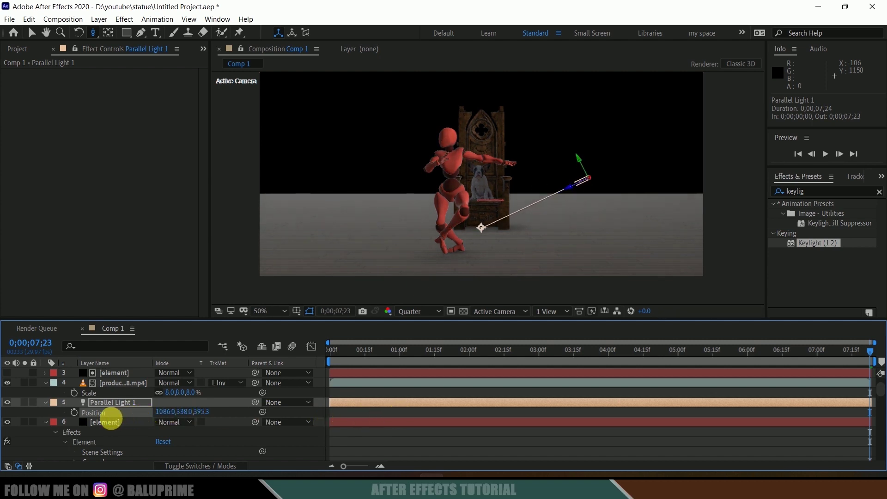
- Set the parallel light's intensity to 250%
{"action": "left_click", "coordinate": [106, 401]}
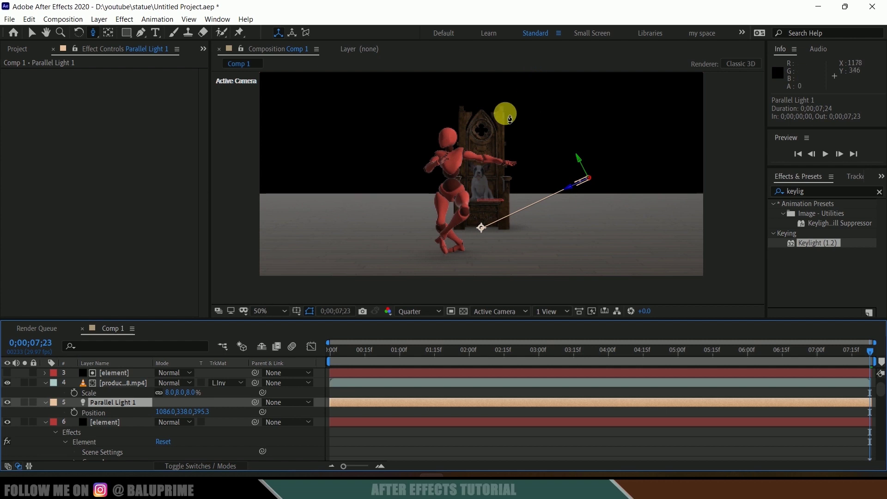
{"action": "left_click", "coordinate": [98, 19]}
{"action": "left_click", "coordinate": [120, 46]}
{"action": "left_click", "coordinate": [787, 195]}
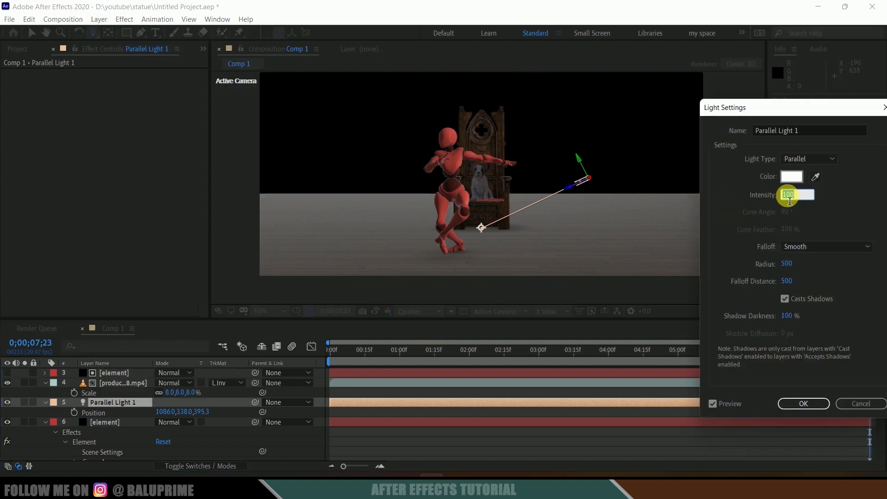
{"action": "type", "text": "250"}
{"action": "key", "text": "Return"}
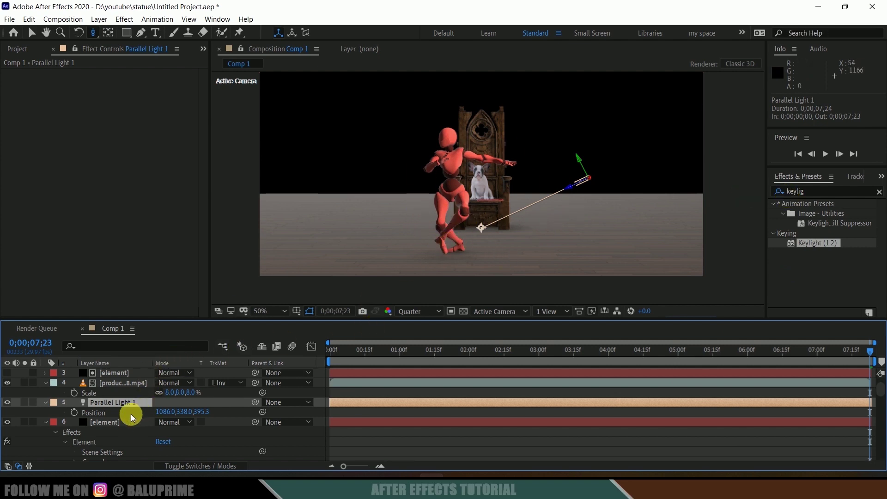
- Enable shadows in the lower element layer's render settings, set Shadow Mode to Ray-Traced, and start a preview
{"action": "left_click", "coordinate": [118, 424]}
{"action": "scroll", "coordinate": [71, 185], "scroll_direction": "down", "scroll_amount": 15}
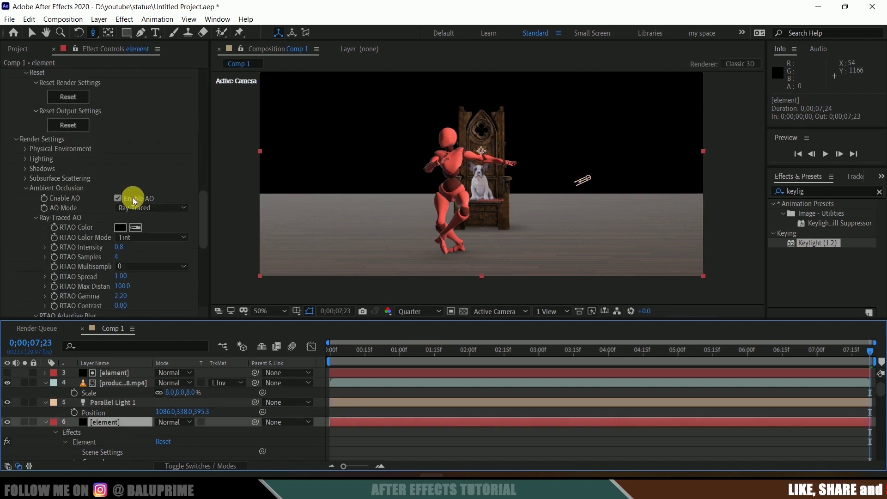
{"action": "scroll", "coordinate": [51, 134], "scroll_direction": "down", "scroll_amount": 3}
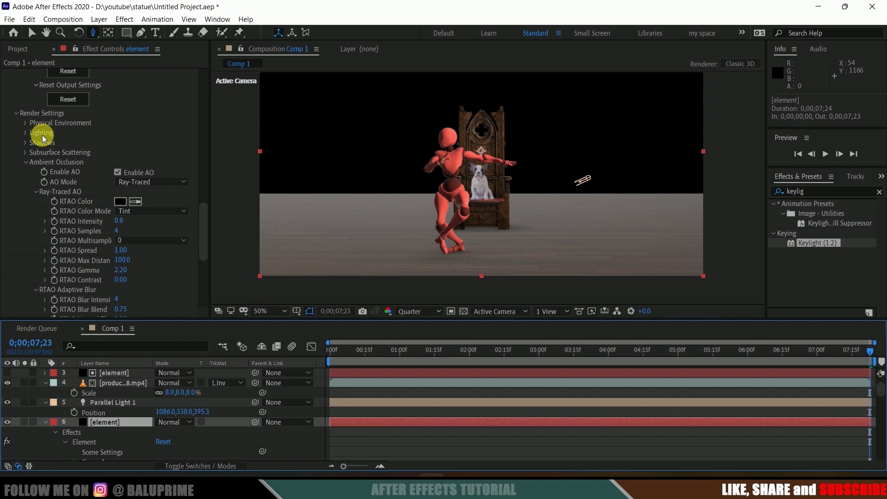
{"action": "left_click", "coordinate": [27, 142]}
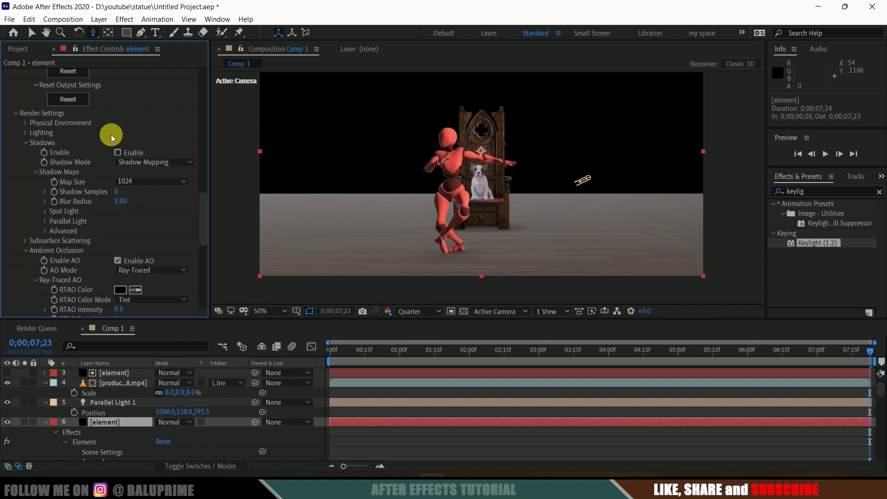
{"action": "left_click", "coordinate": [110, 153]}
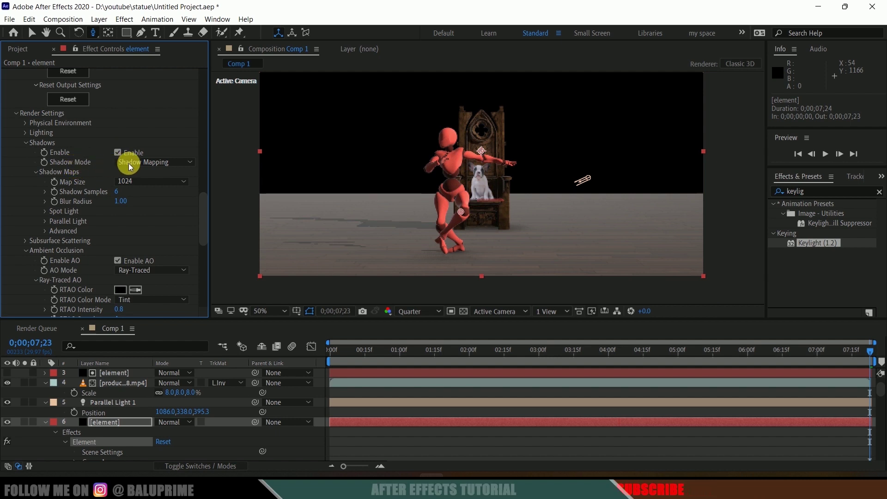
{"action": "left_click", "coordinate": [124, 163]}
{"action": "left_click", "coordinate": [148, 184]}
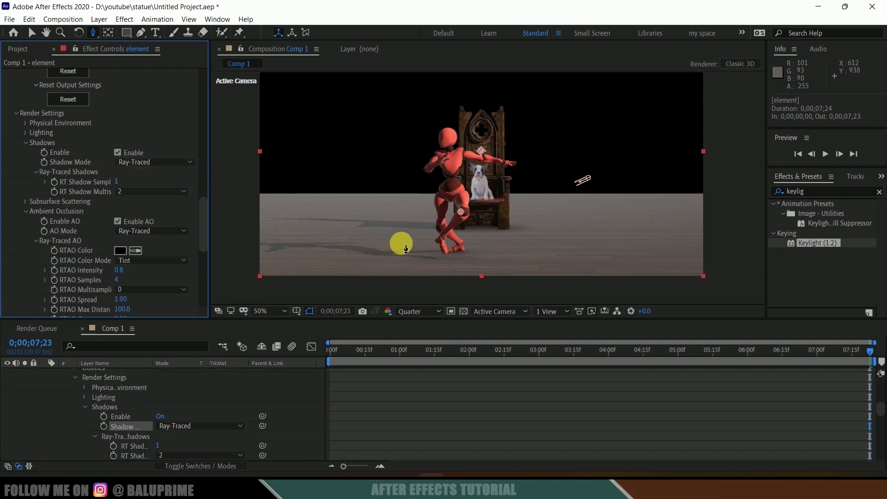
{"action": "key", "text": "space"}
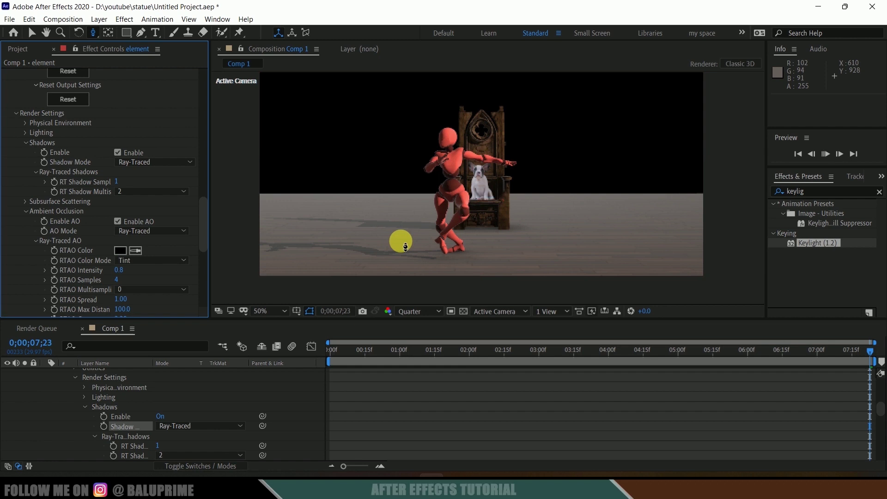